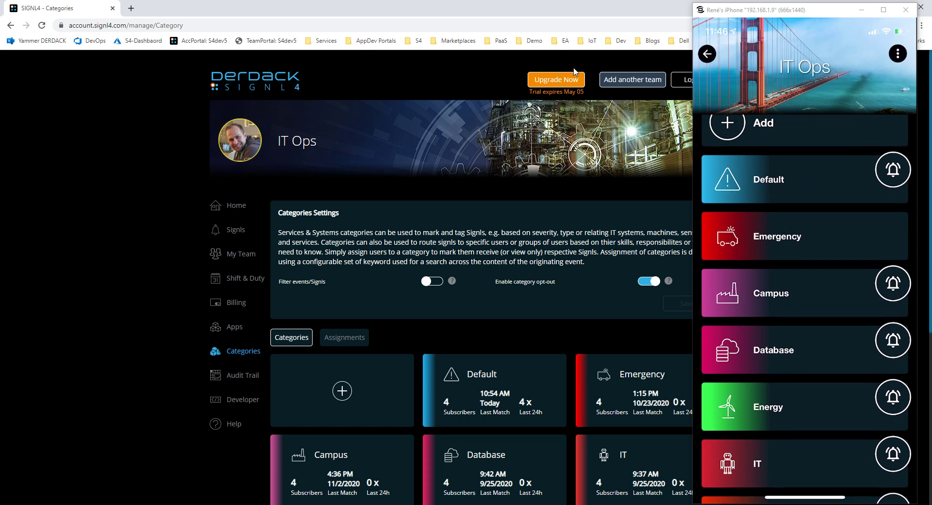
# - Minimize the phone mirror window and start a new category named Water
pyautogui.click(861, 10)
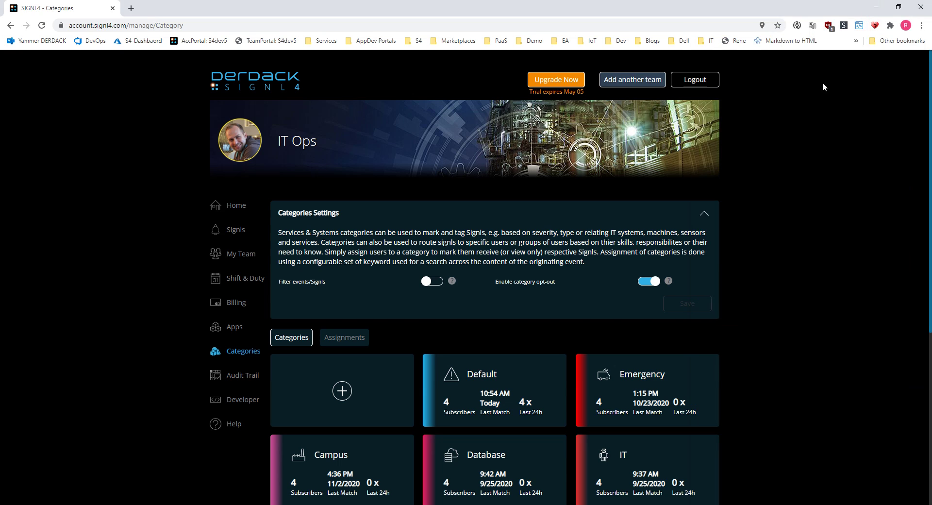
pyautogui.scroll(-1, 503, 311)
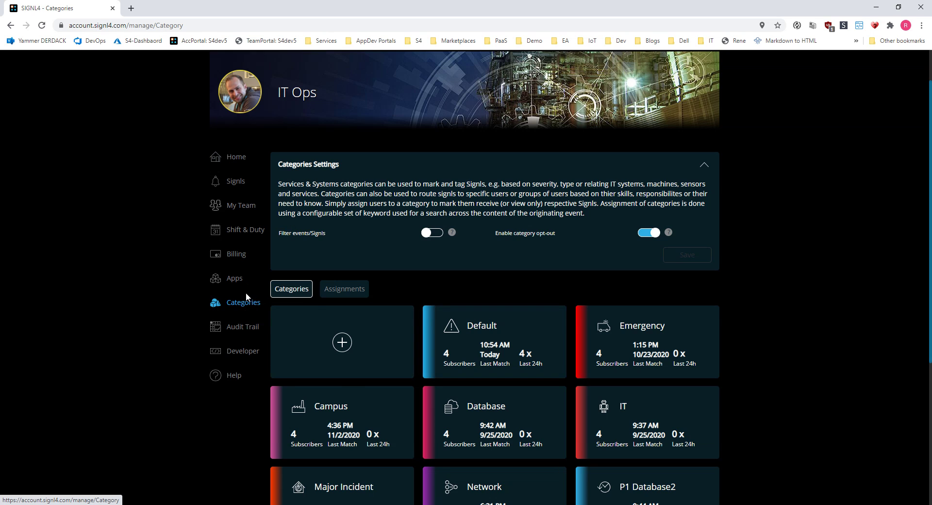
pyautogui.click(344, 341)
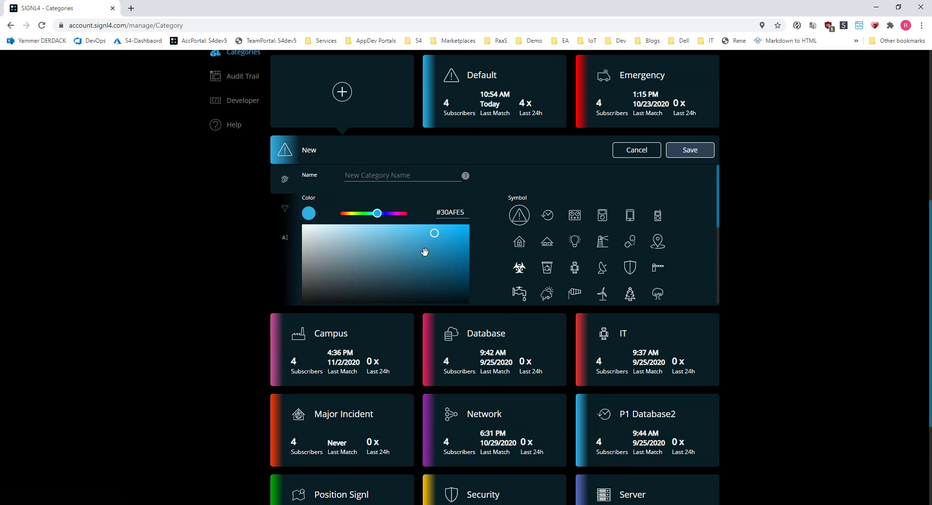
pyautogui.click(414, 177)
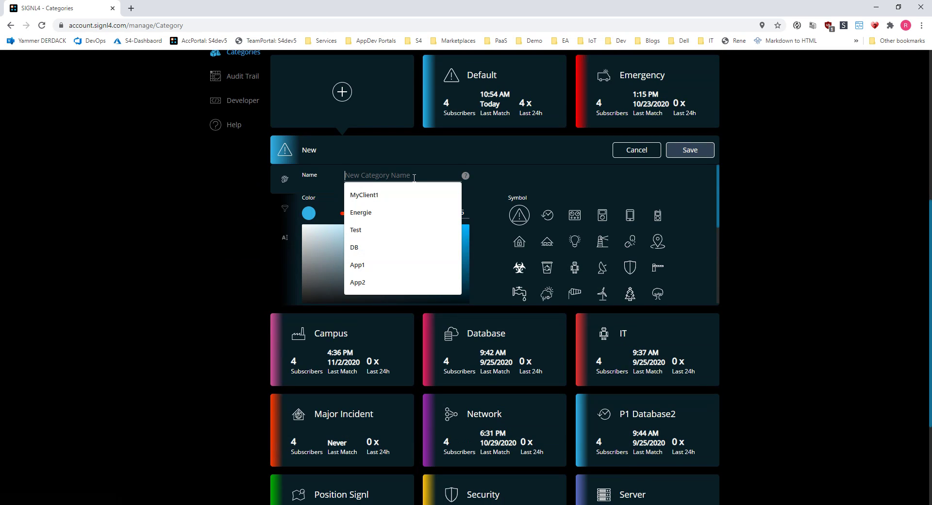
pyautogui.write('Water')
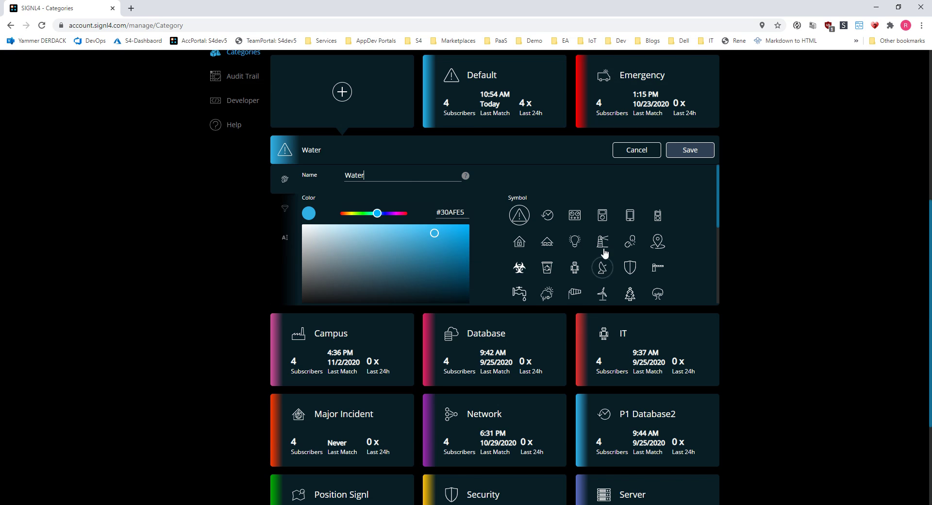
# - Give the Water category the water tap symbol and a darker, fully saturated blue color
pyautogui.scroll(-1, 602, 265)
pyautogui.click(520, 244)
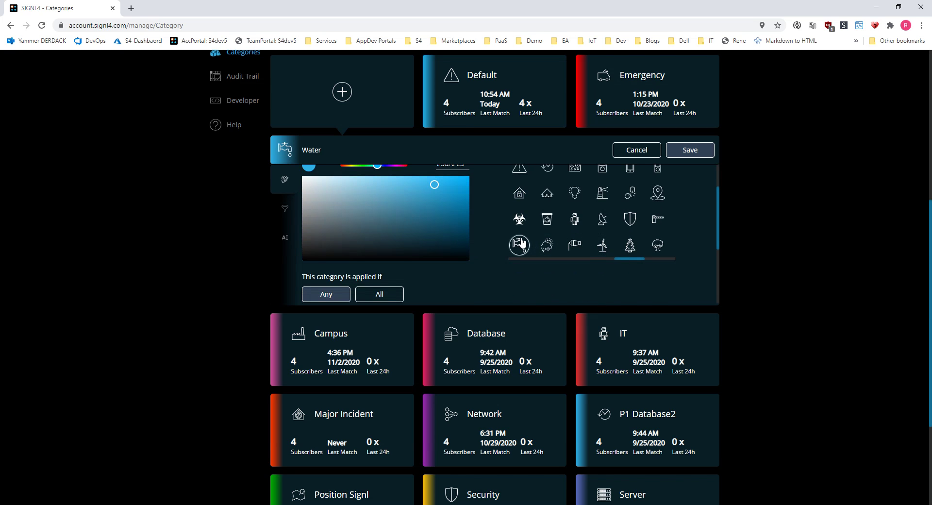
pyautogui.moveTo(443, 207); pyautogui.dragTo(480, 200)
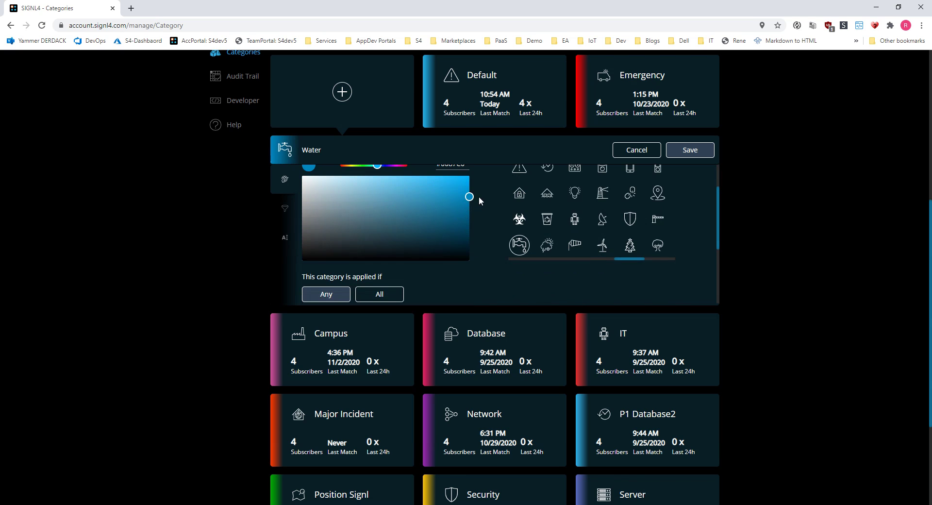
# - Add the keyword Pump to the Water category's matching words and save the category
pyautogui.scroll(-1, 495, 227)
pyautogui.click(310, 287)
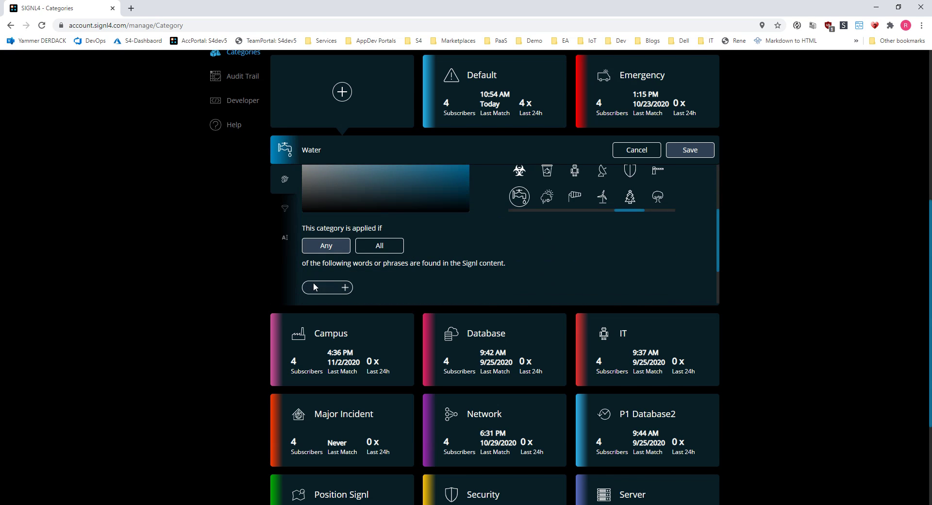
pyautogui.write('Pump')
pyautogui.click(353, 290)
pyautogui.scroll(2, 694, 256)
pyautogui.scroll(-2, 694, 255)
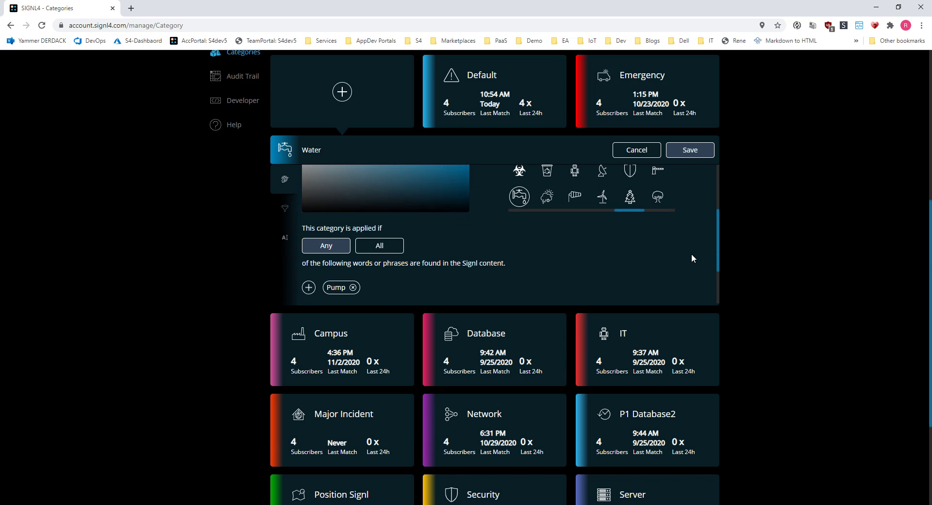
pyautogui.click(685, 151)
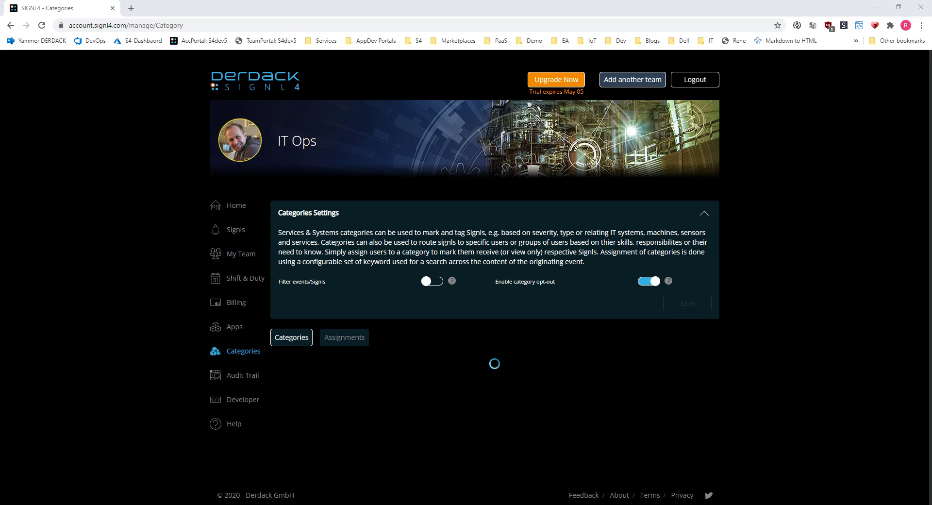
# - Bring back the phone mirror and open DE_Wasser_Prio1 Störfall.msg from the Categories folder
pyautogui.hotkey('alt', 'Tab')
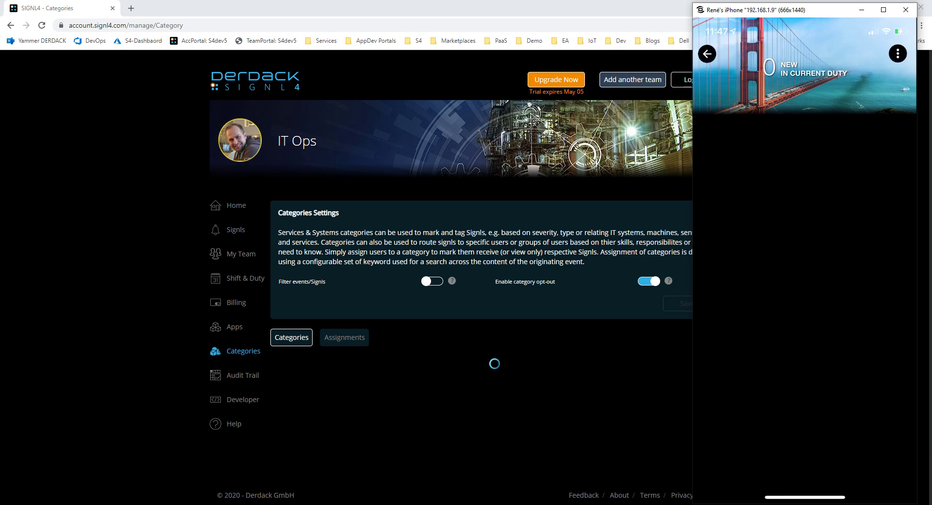
pyautogui.moveTo(178, 503)
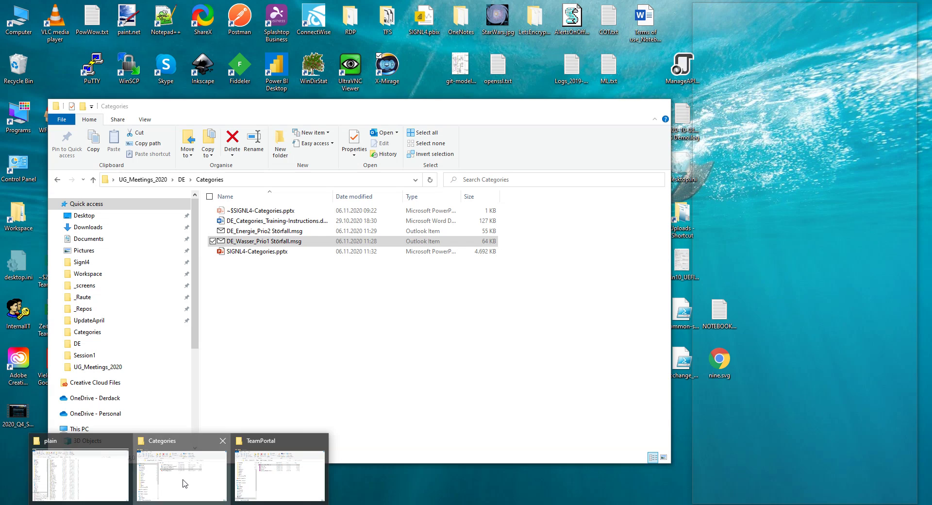
pyautogui.click(185, 483)
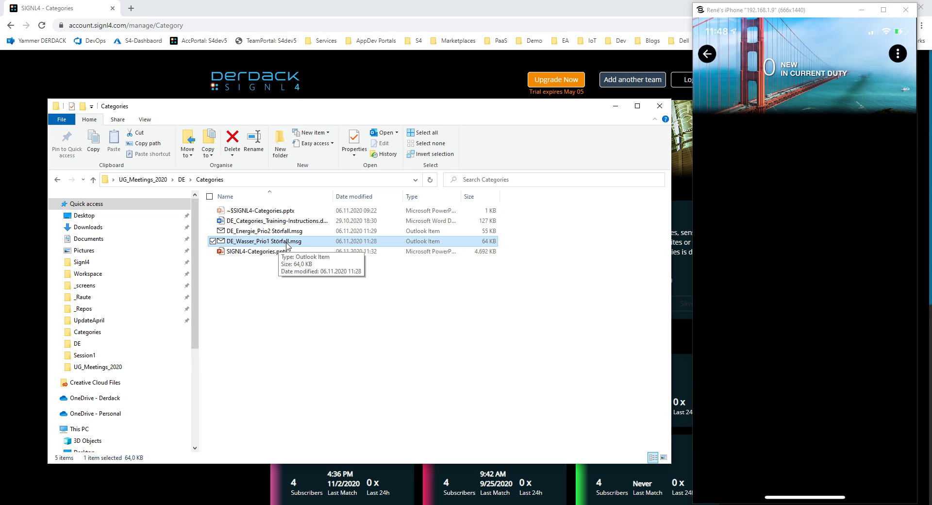
pyautogui.doubleClick(292, 242)
# - Review the water pressure text in the Prio1 Incident email and send it
pyautogui.click(284, 296)
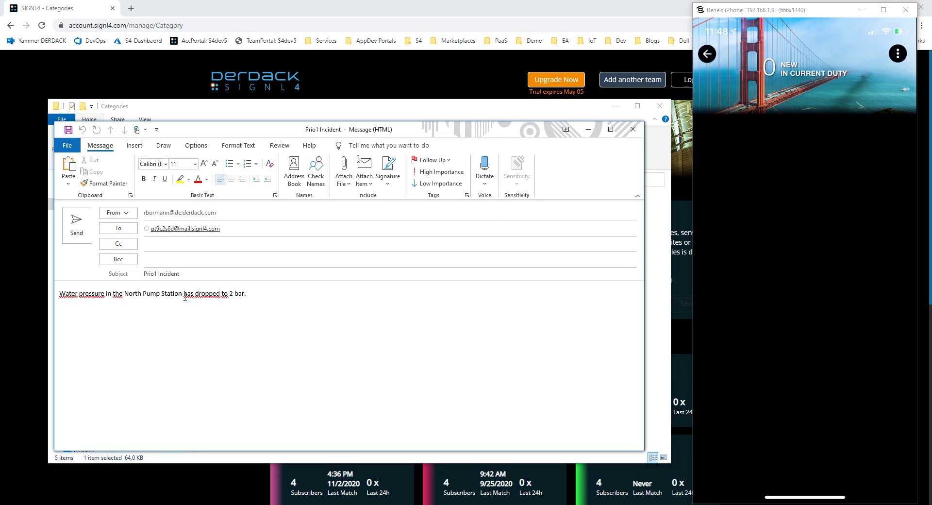
pyautogui.moveTo(65, 293); pyautogui.dragTo(179, 296)
pyautogui.click(241, 304)
pyautogui.click(248, 293)
pyautogui.click(77, 224)
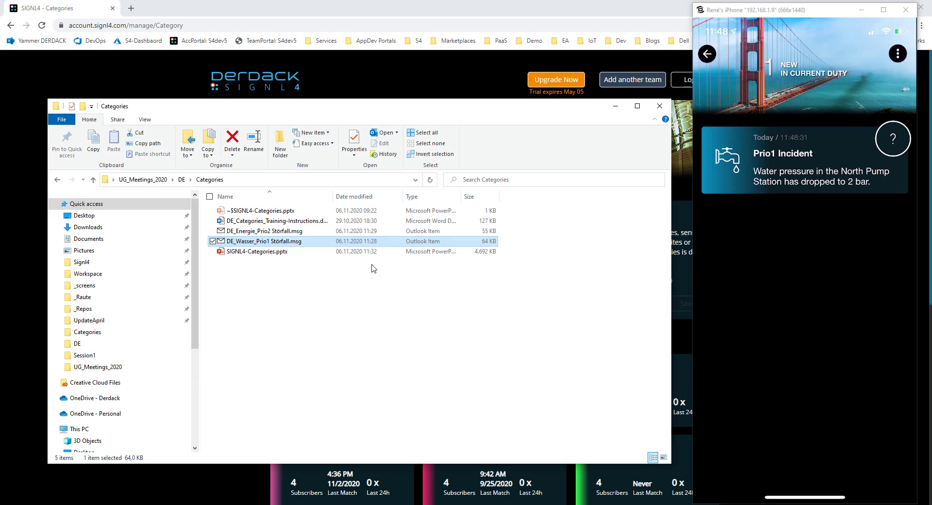
# - Open DE_Energie_Prio2 Störfall.msg, send the voltage drop email, and minimize the Categories folder window
pyautogui.doubleClick(312, 232)
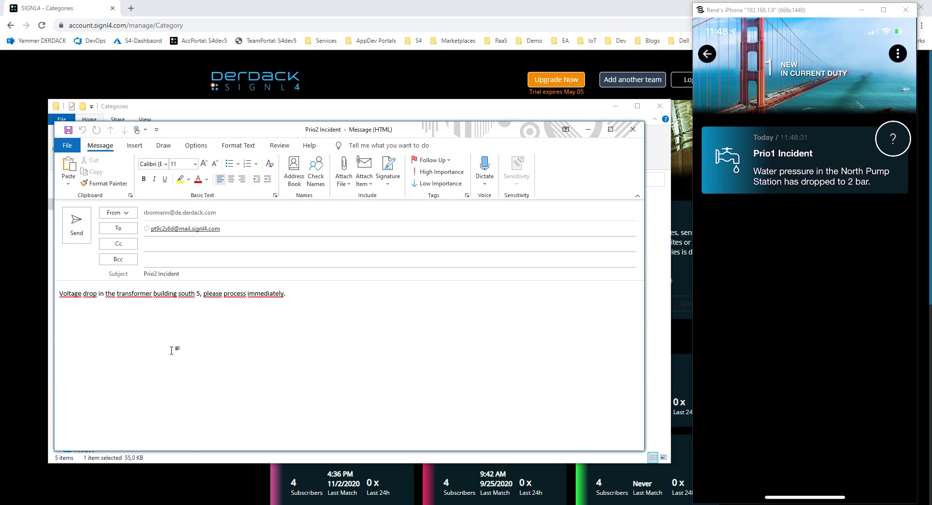
pyautogui.moveTo(117, 294); pyautogui.dragTo(313, 299)
pyautogui.click(83, 231)
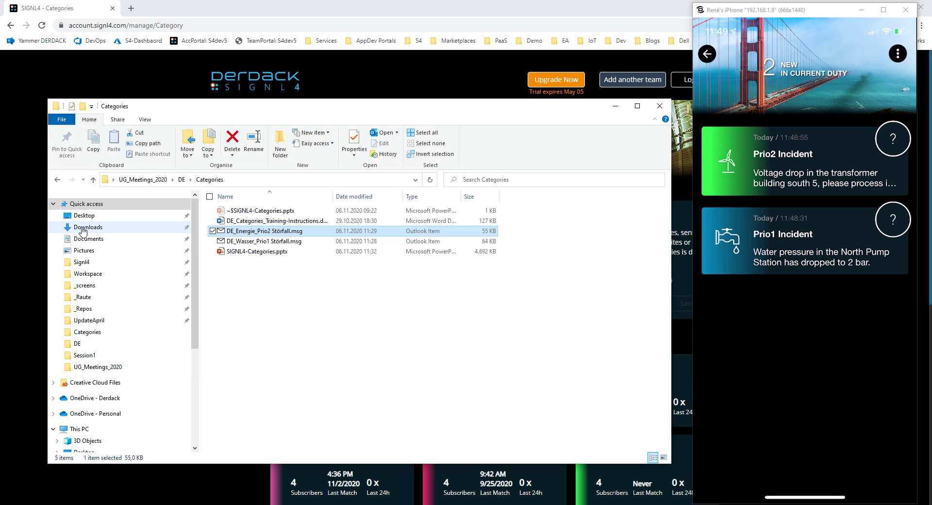
pyautogui.click(615, 107)
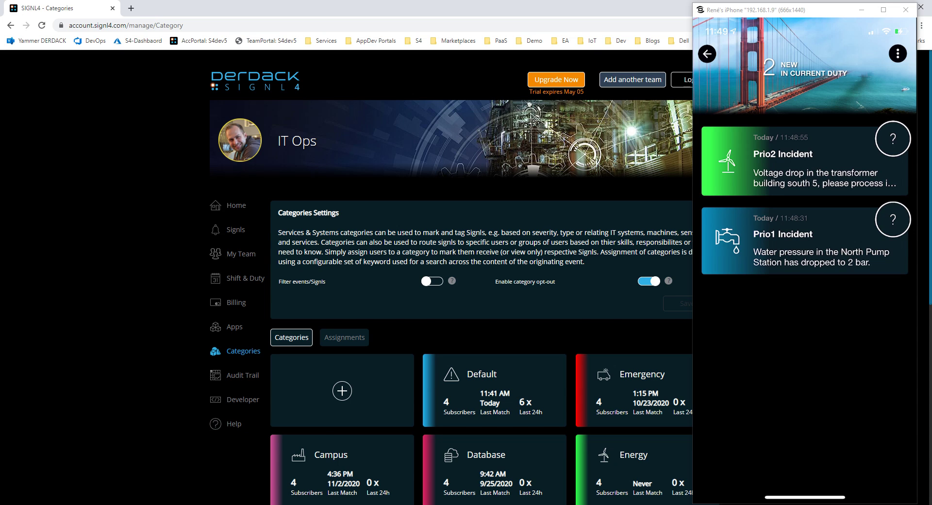
# - Reopen DE_Wasser_Prio1 Störfall.msg from the Categories folder and replace its body text with "Problem in building A"
pyautogui.moveTo(194, 503)
pyautogui.click(199, 483)
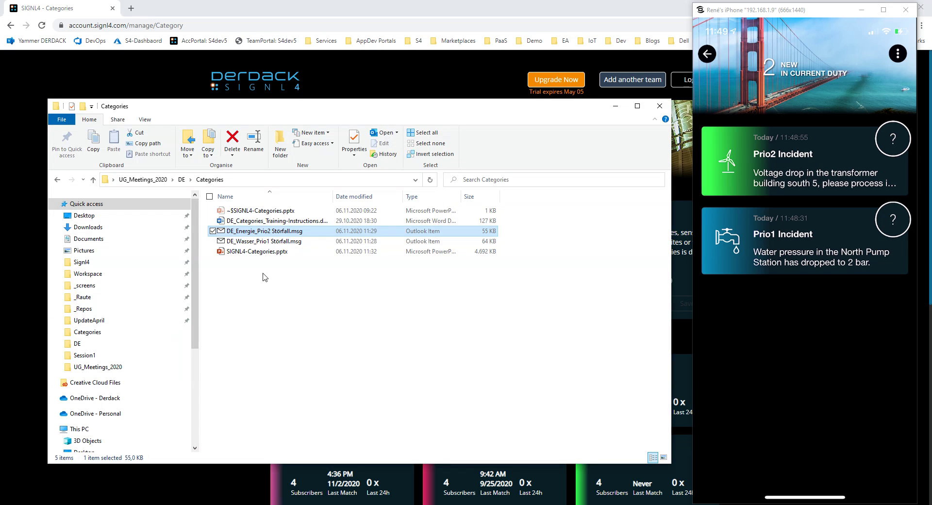
pyautogui.doubleClick(273, 241)
pyautogui.moveTo(302, 299); pyautogui.dragTo(73, 308)
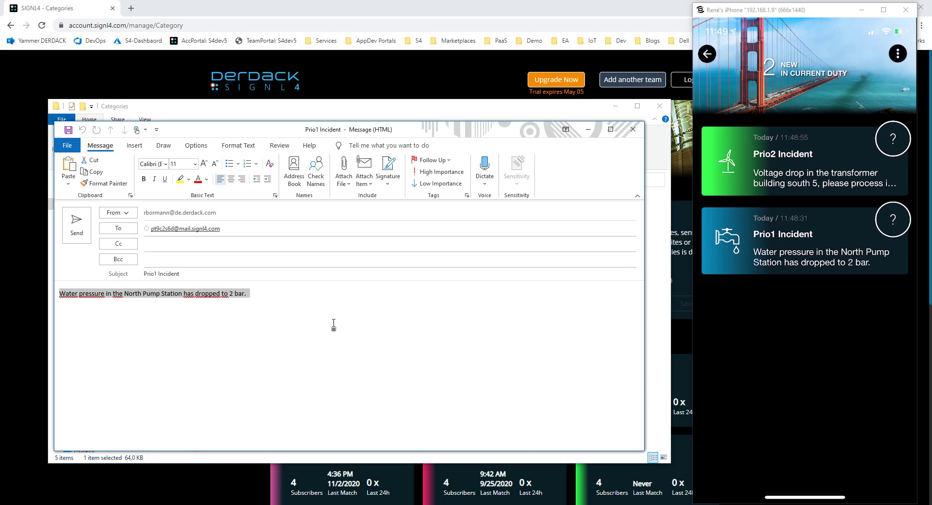
pyautogui.write('Problem')
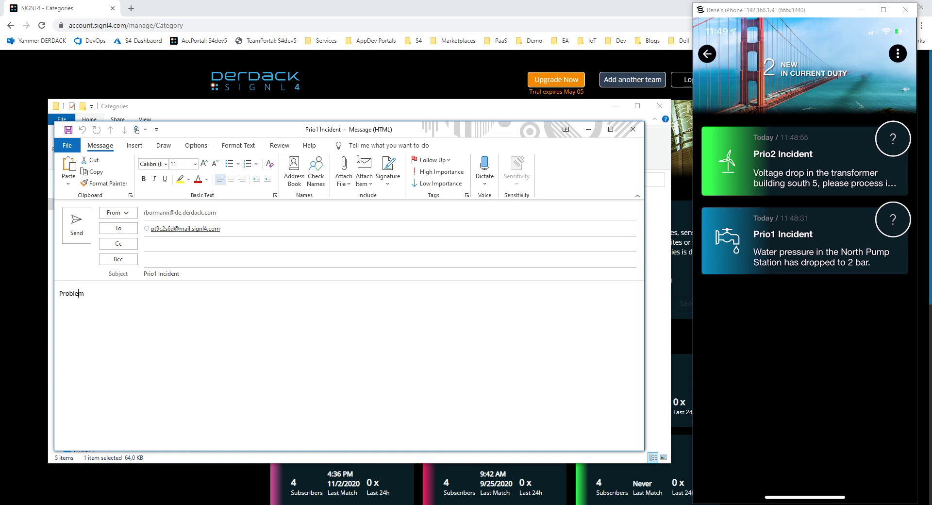
pyautogui.write(' in building A')
# - Send the edited Prio1 Incident email and minimize the Categories folder window
pyautogui.hotkey('ctrl', 'a')
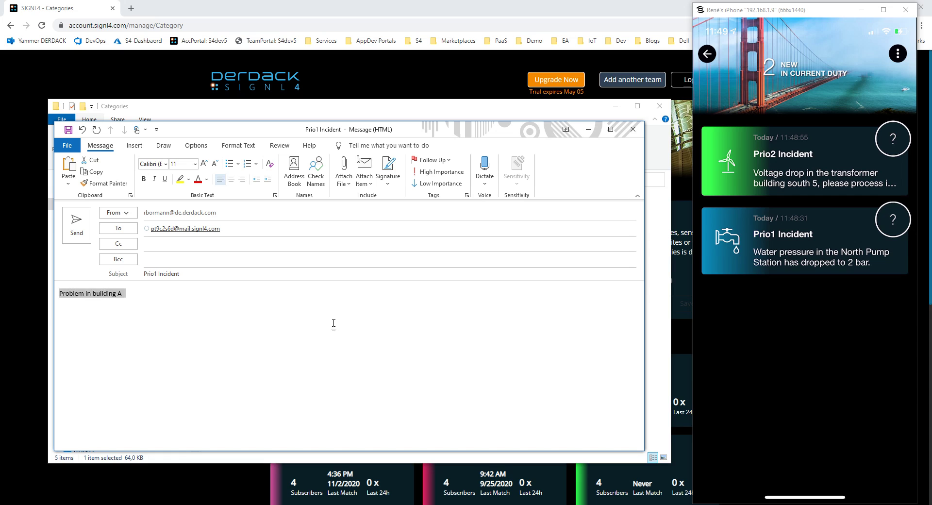
pyautogui.click(333, 324)
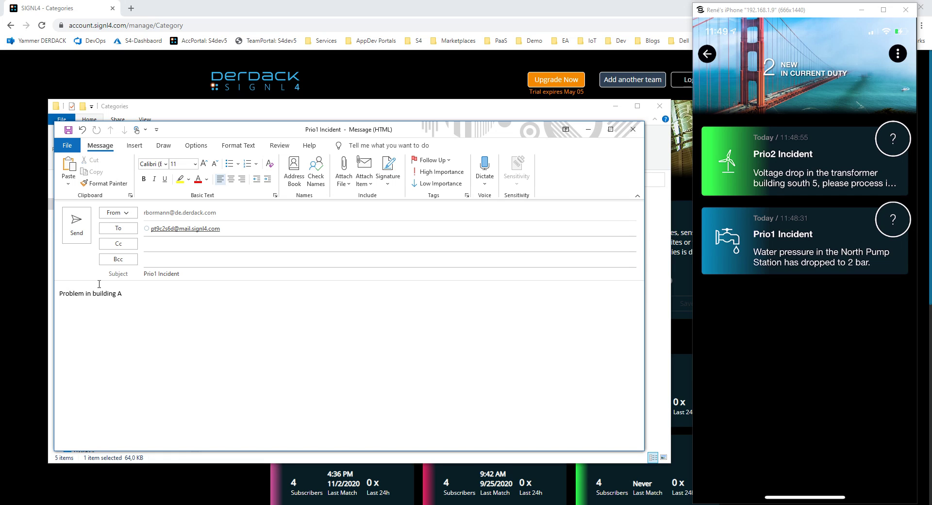
pyautogui.click(80, 230)
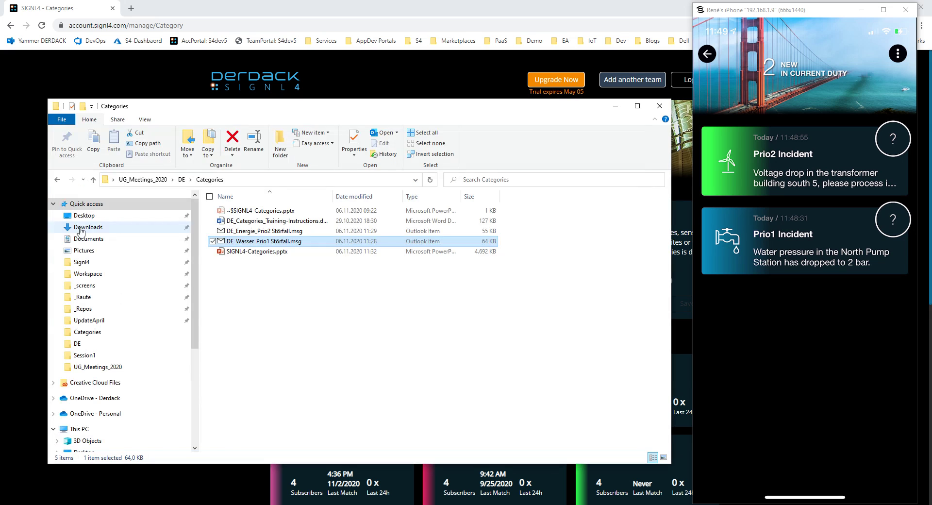
pyautogui.click(616, 107)
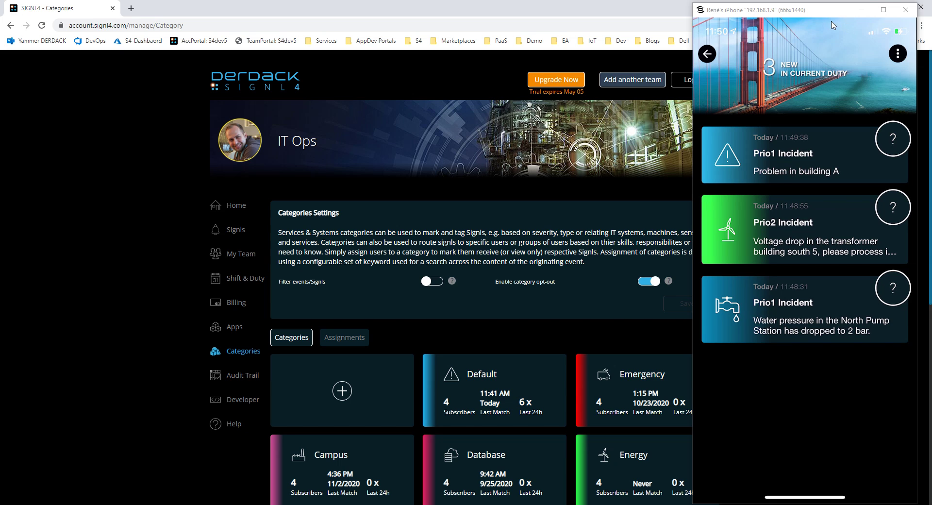
# - Minimize the phone mirror, then enable Filter events/Signls in the Categories Settings and save the change
pyautogui.click(862, 10)
pyautogui.scroll(-1, 641, 191)
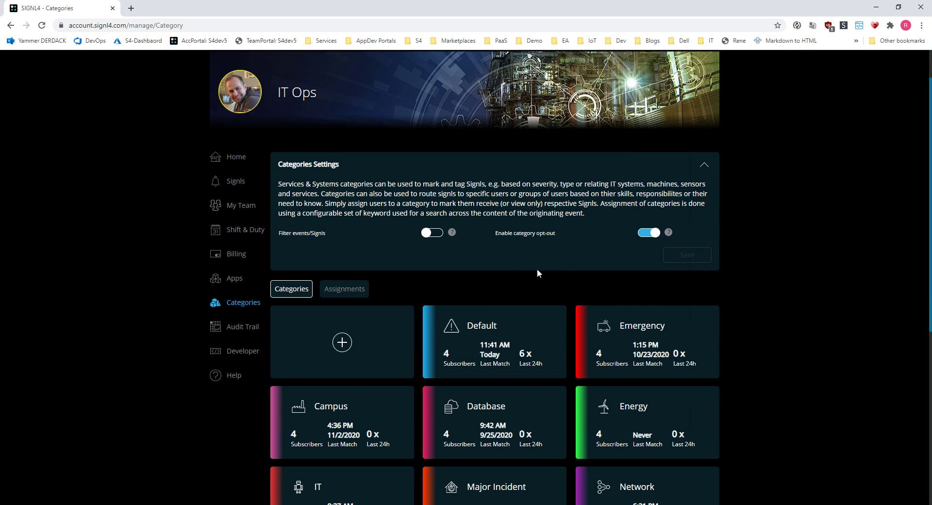
pyautogui.scroll(-1, 502, 303)
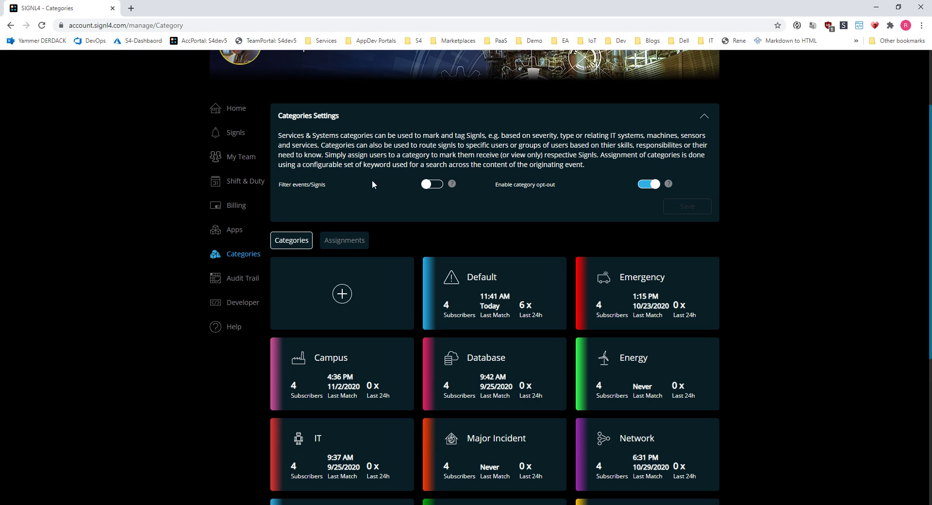
pyautogui.click(431, 185)
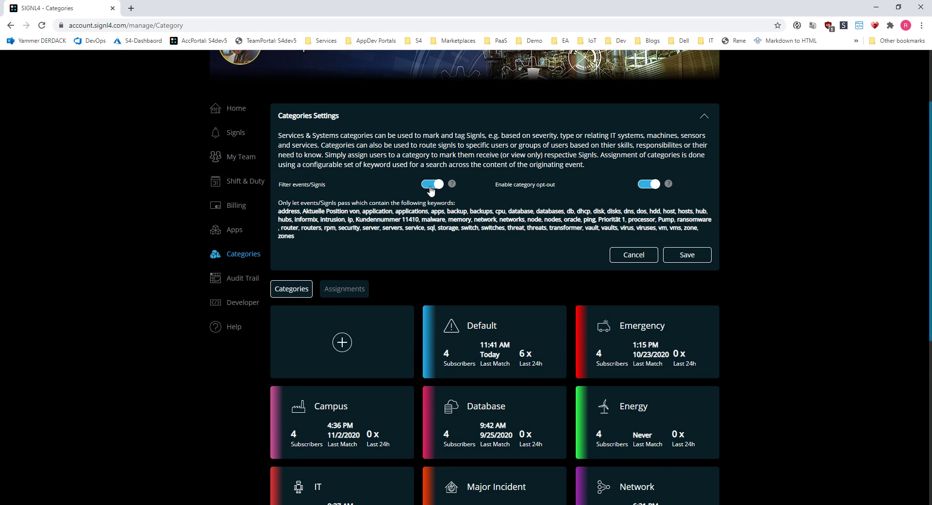
pyautogui.moveTo(416, 225)
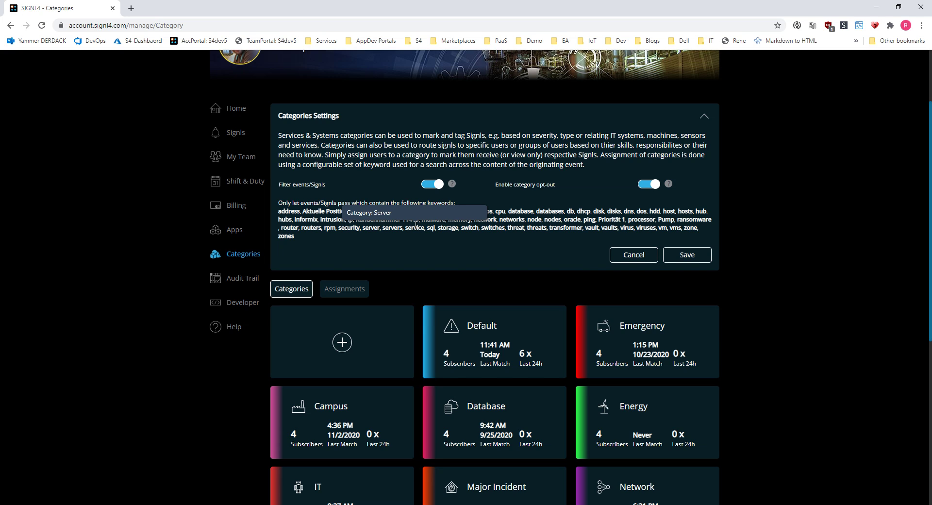
pyautogui.moveTo(520, 229)
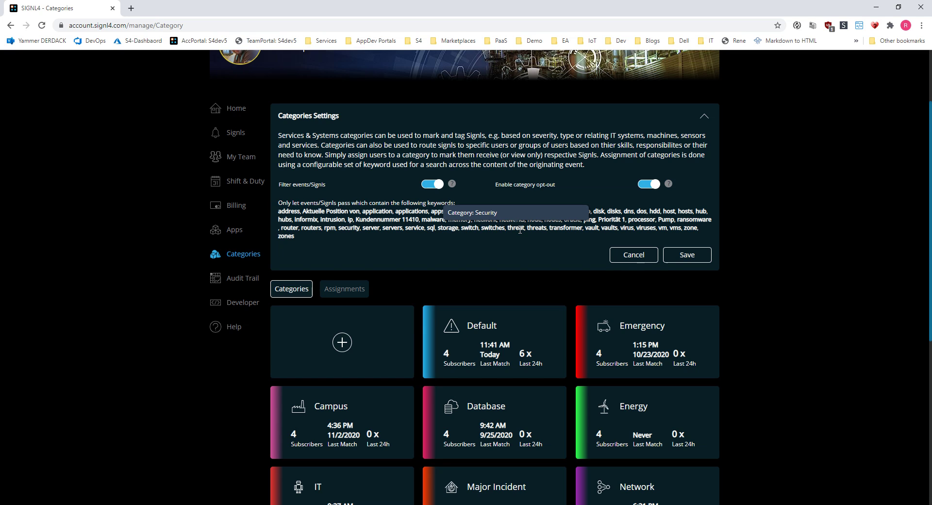
pyautogui.moveTo(566, 232)
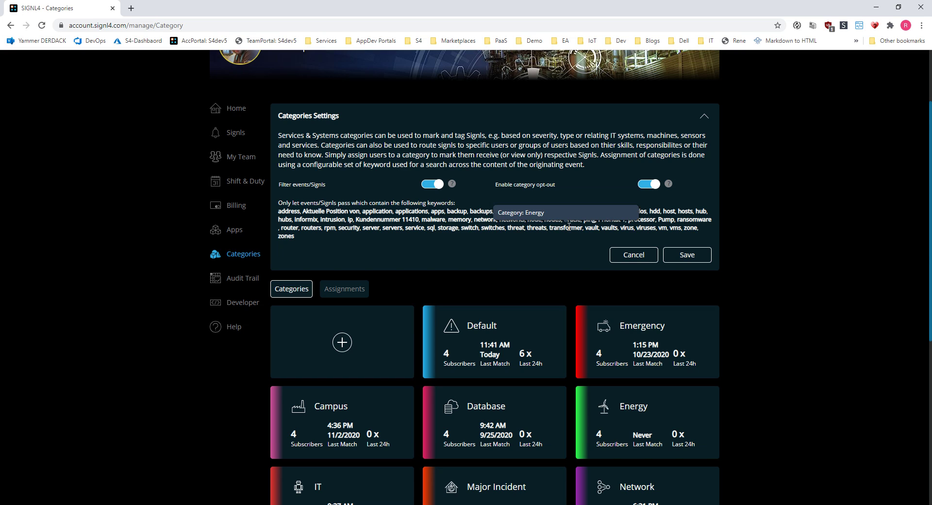
pyautogui.moveTo(678, 222)
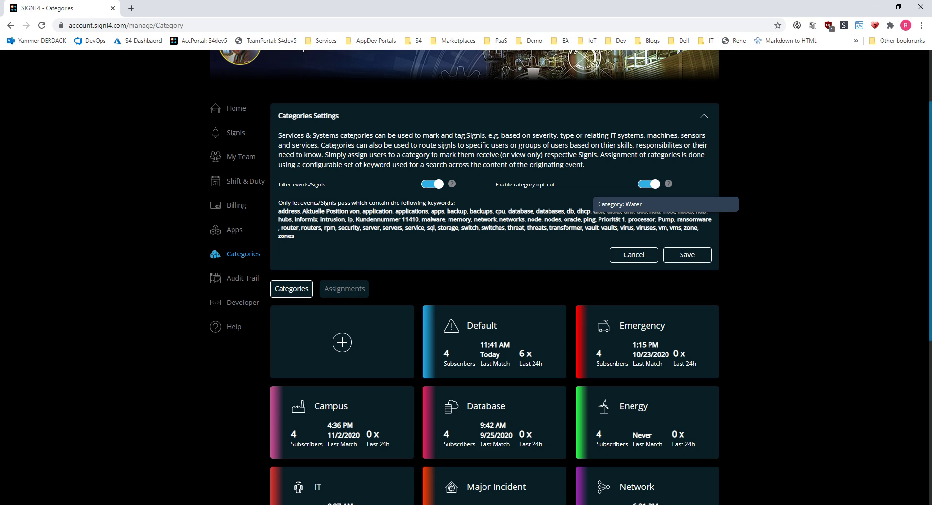
pyautogui.click(696, 256)
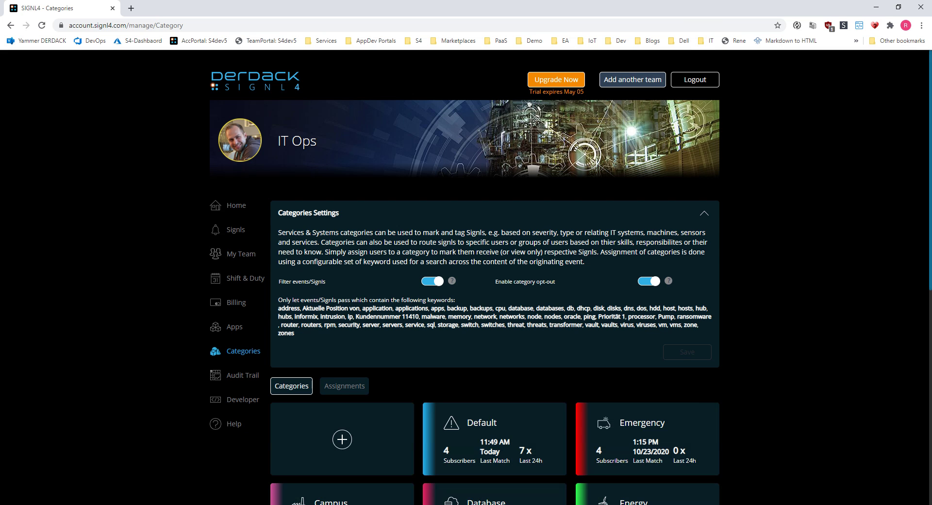
# - Bring up the phone mirror, open DE_Wasser_Prio1 Störfall.msg from the Categories folder and replace its body text with "Problem in building A"
pyautogui.hotkey('alt', 'Tab')
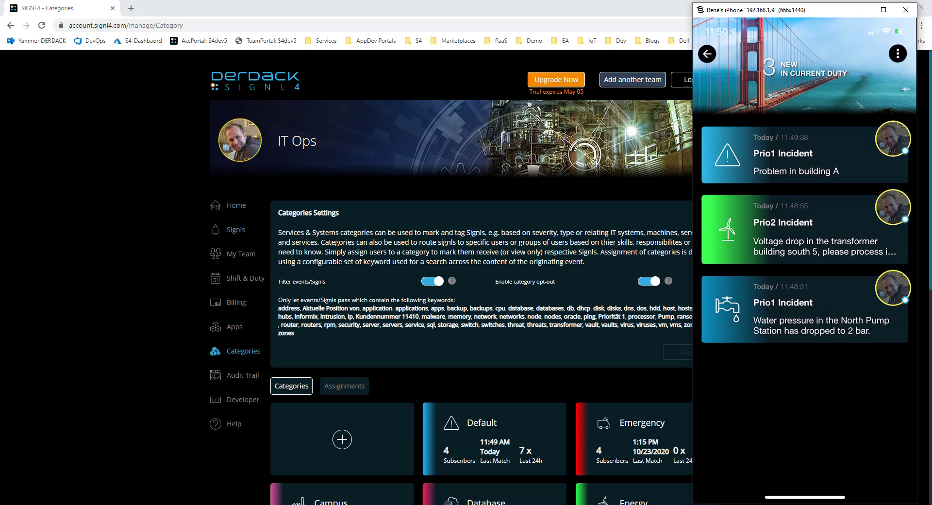
pyautogui.click(188, 485)
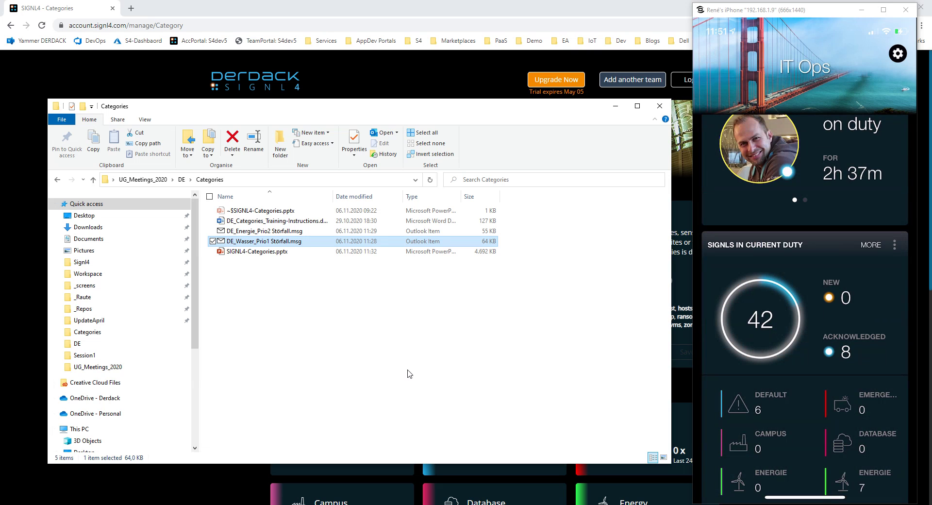
pyautogui.doubleClick(297, 240)
pyautogui.hotkey('ctrl', 'a')
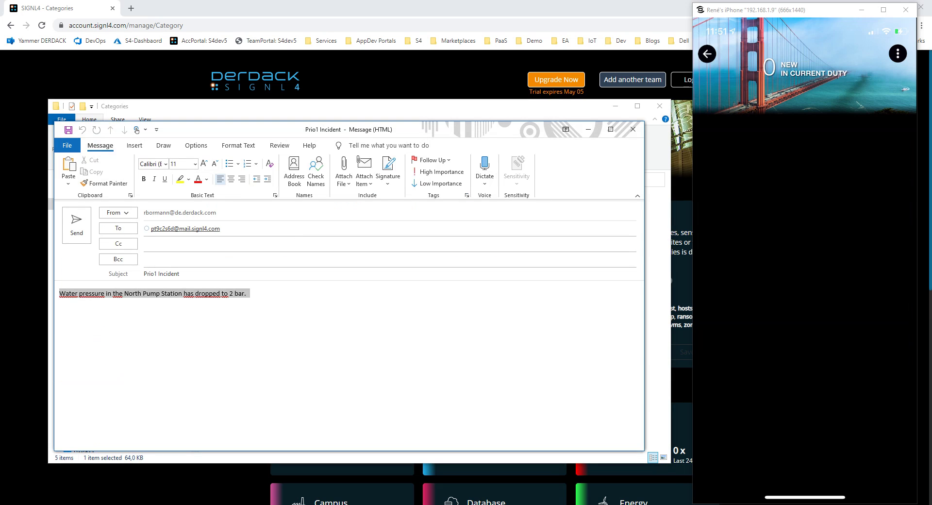
pyautogui.write('Problem in building A')
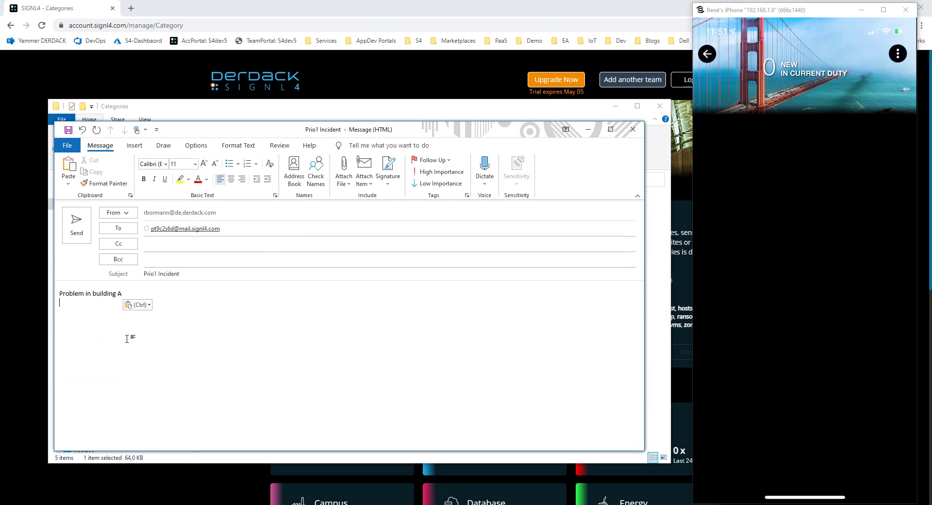
# - Send the edited Prio1 Incident email and minimize both the Categories folder window and the phone mirror
pyautogui.click(77, 227)
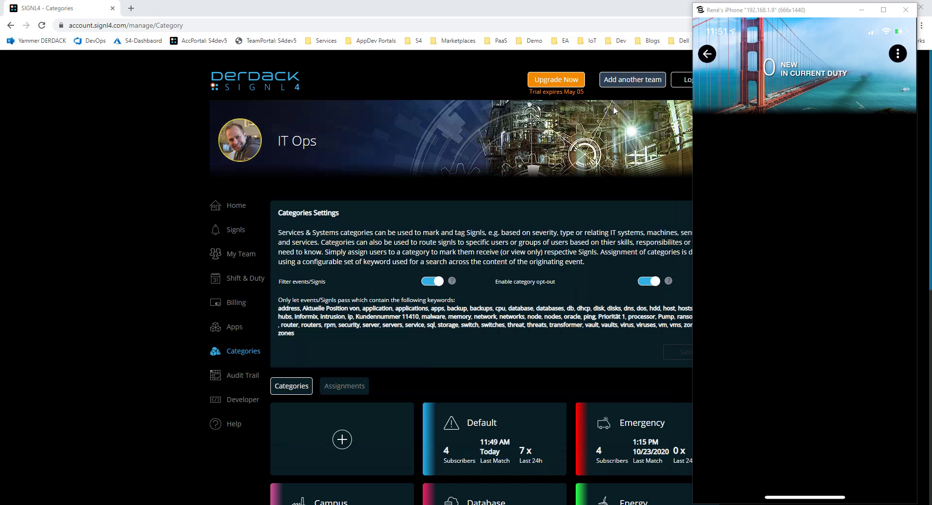
pyautogui.click(615, 107)
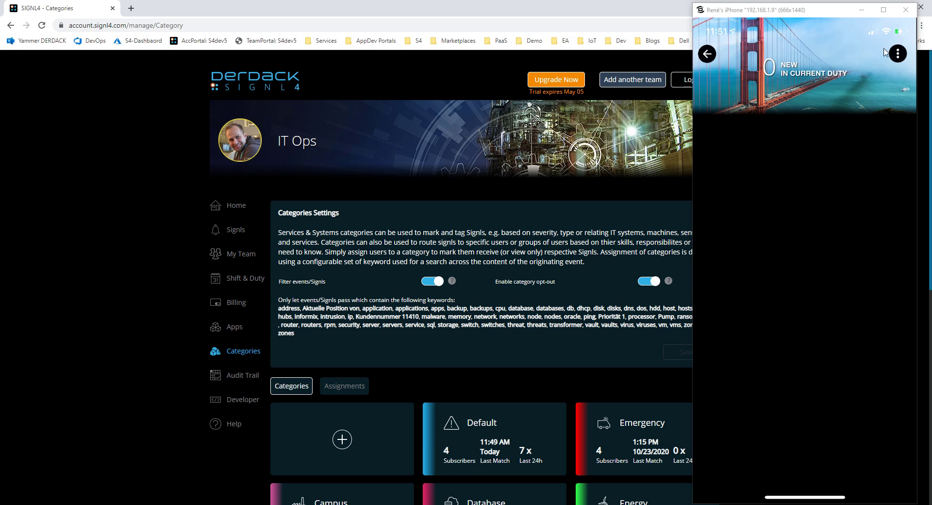
pyautogui.click(866, 8)
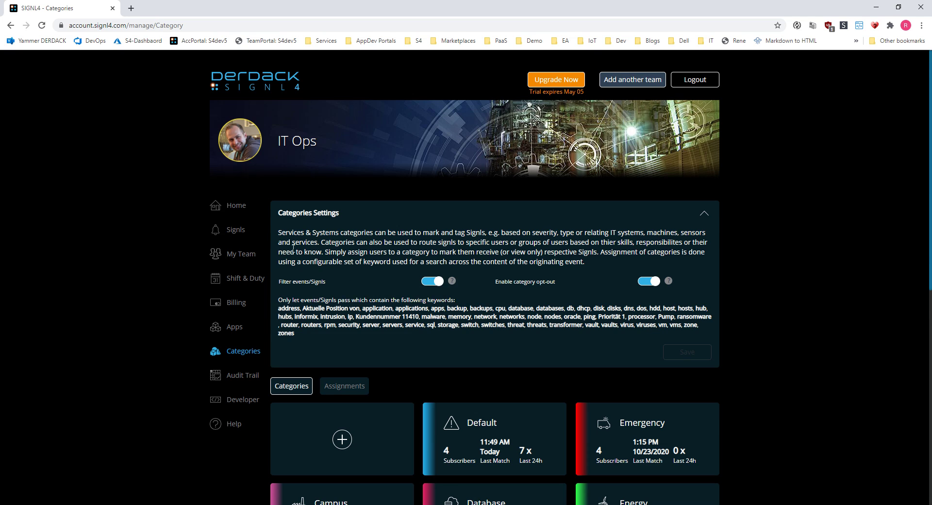
# - Show the Events list under Signls and examine the text of the newest Prio1 Incident event
pyautogui.click(246, 234)
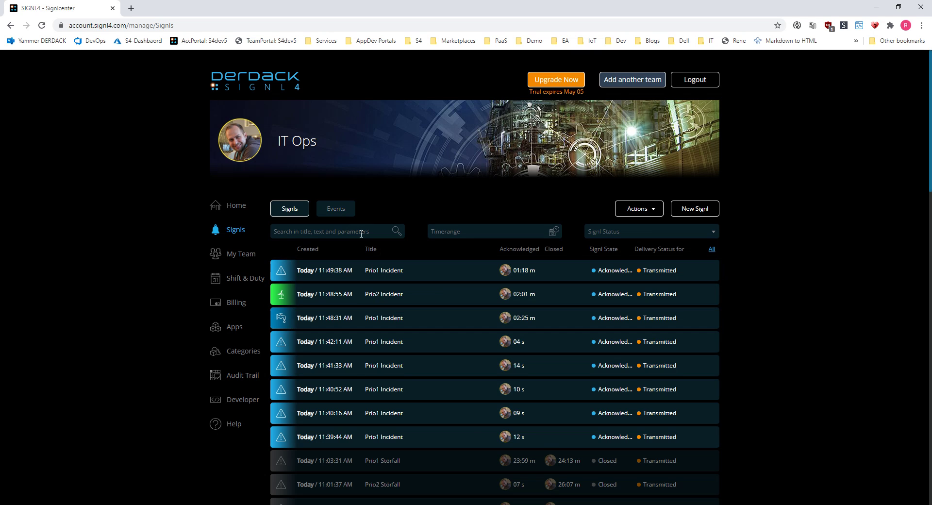
pyautogui.click(339, 210)
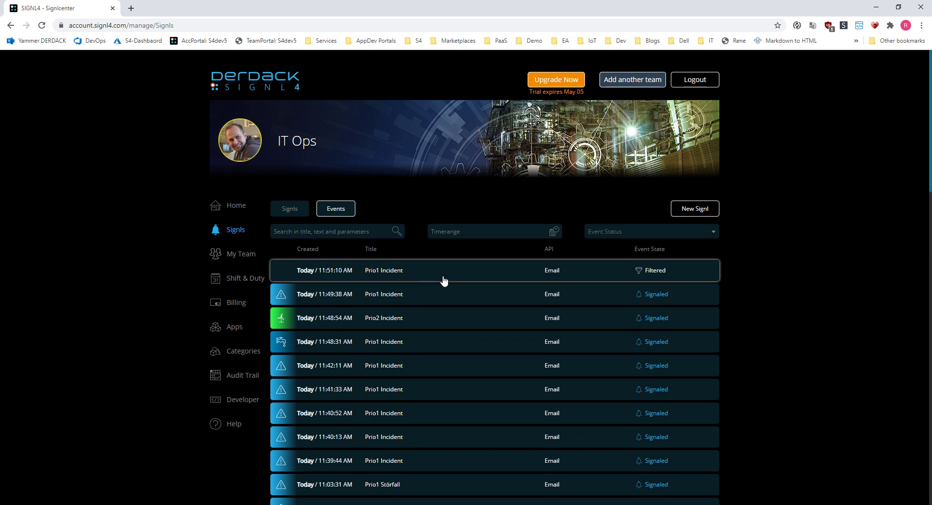
pyautogui.click(437, 277)
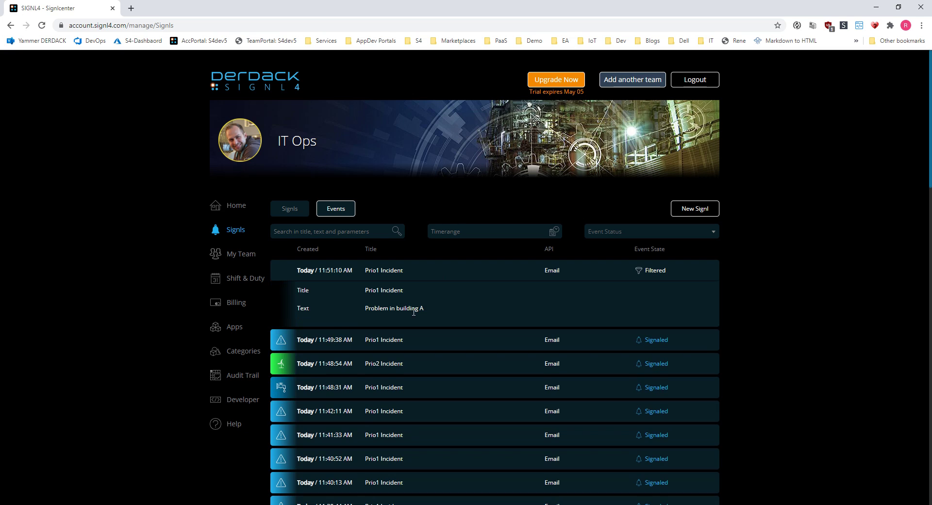
pyautogui.moveTo(365, 308)
pyautogui.mouseDown()
pyautogui.moveTo(425, 305)
pyautogui.moveTo(373, 311)
pyautogui.mouseUp()
pyautogui.click(384, 311)
pyautogui.doubleClick(380, 307)
pyautogui.click(484, 339)
# - Open the category assignments and set the third team member's Energy assignment to No Signls
pyautogui.click(246, 349)
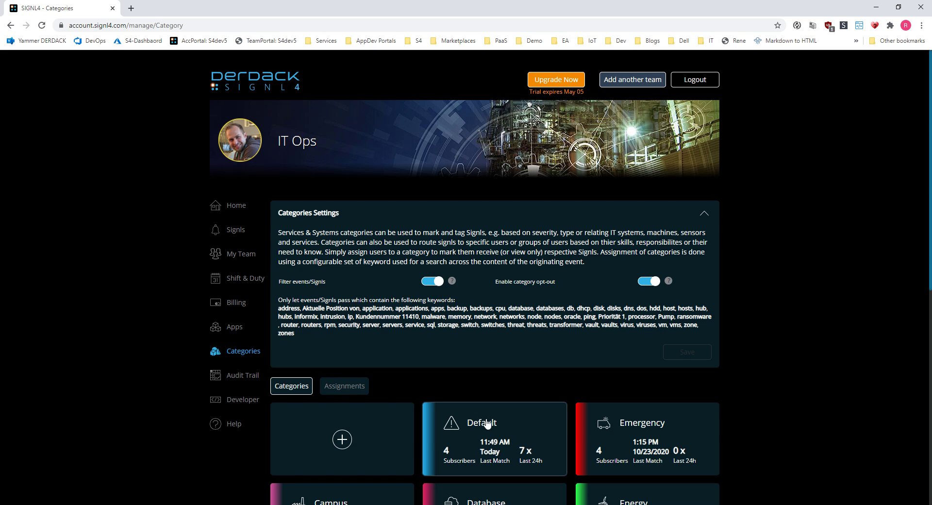
pyautogui.scroll(-2, 486, 424)
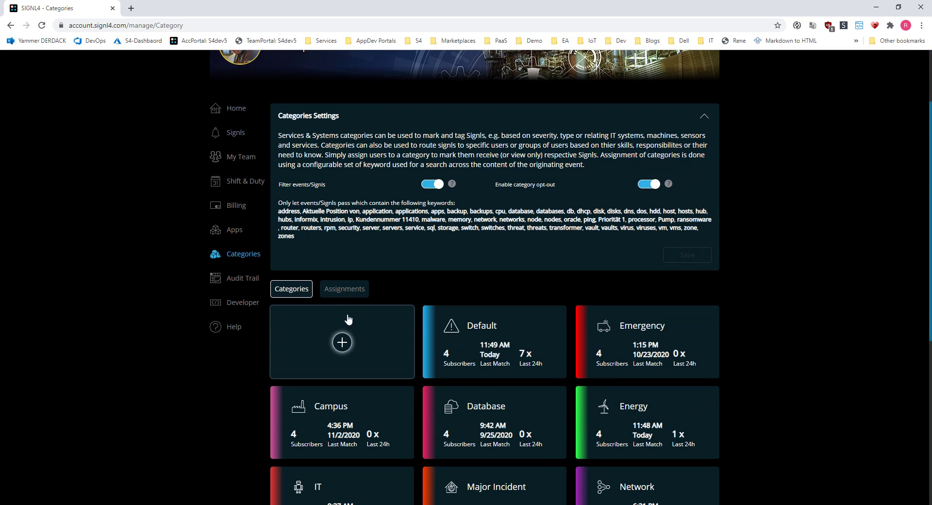
pyautogui.click(351, 292)
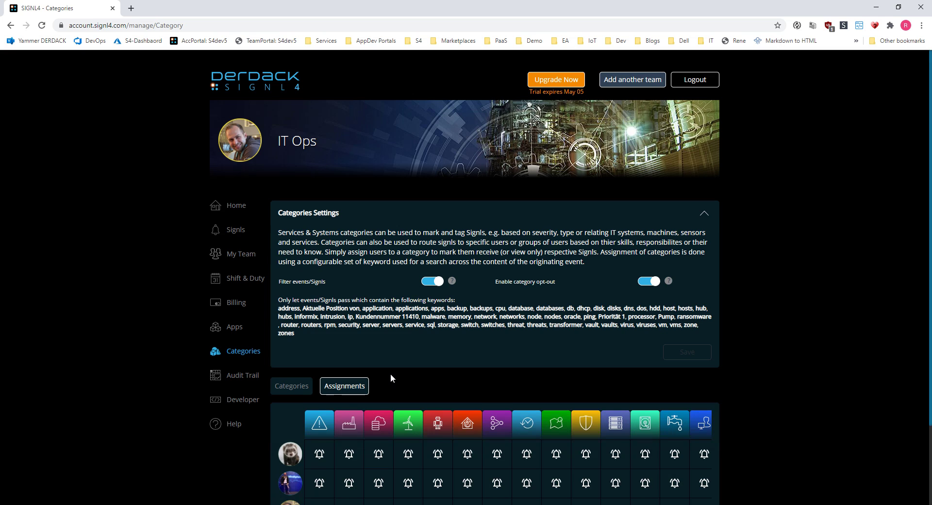
pyautogui.scroll(-2, 403, 376)
pyautogui.scroll(-1, 414, 378)
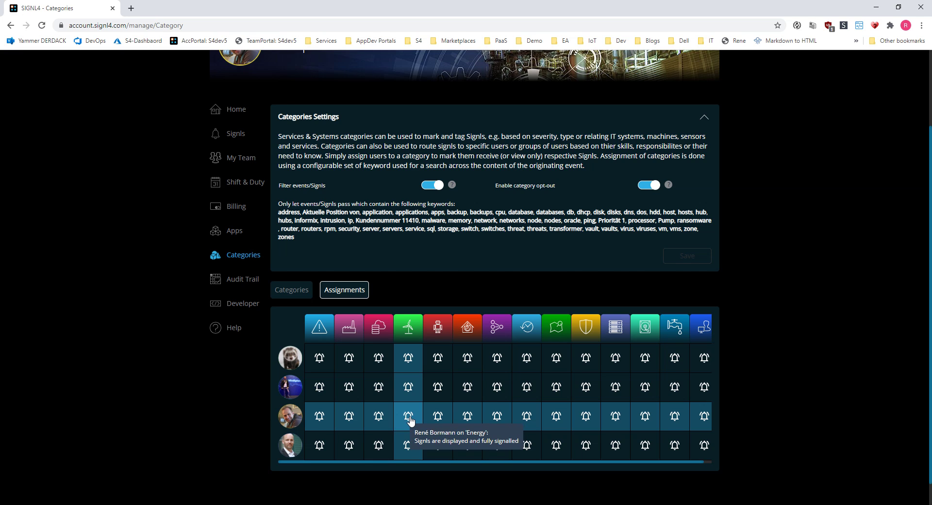
pyautogui.click(409, 417)
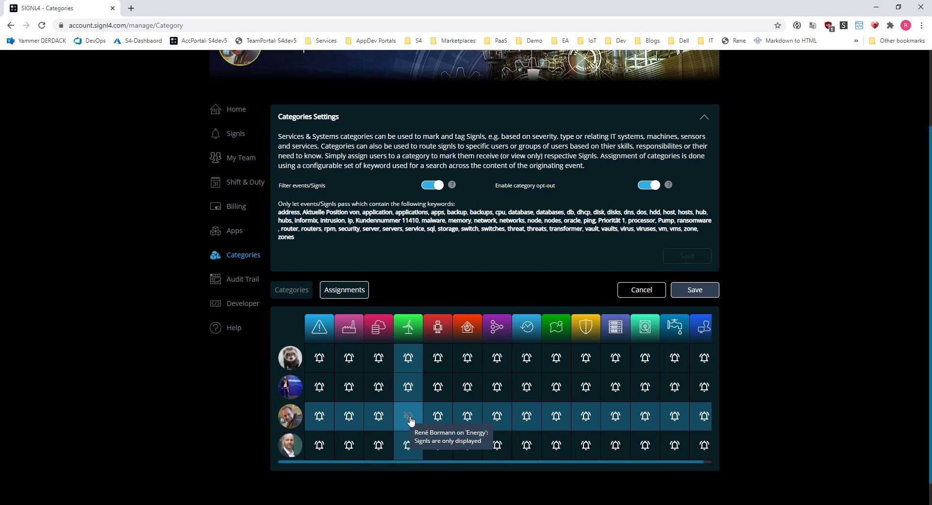
pyautogui.click(410, 419)
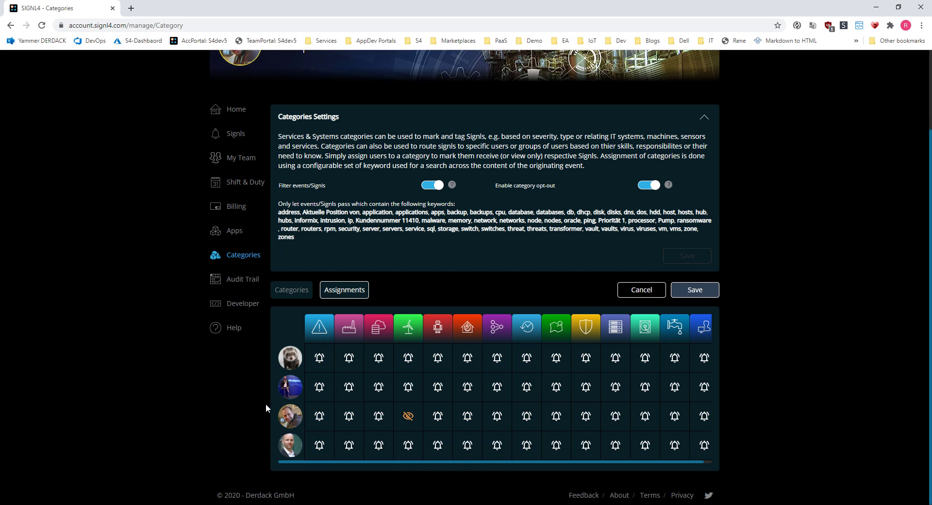
# - Show and hide the phone mirror, then set the second team member's Water assignment to No Signls
pyautogui.click(311, 504)
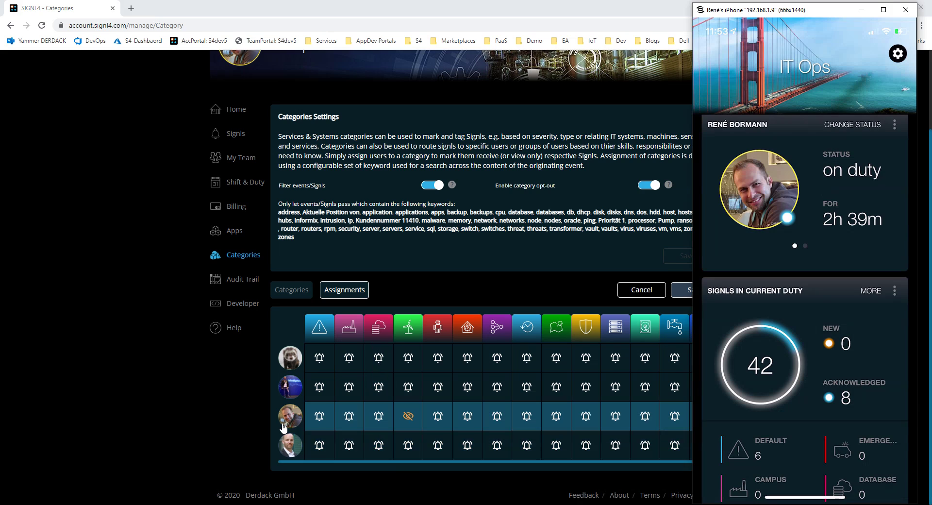
pyautogui.click(408, 417)
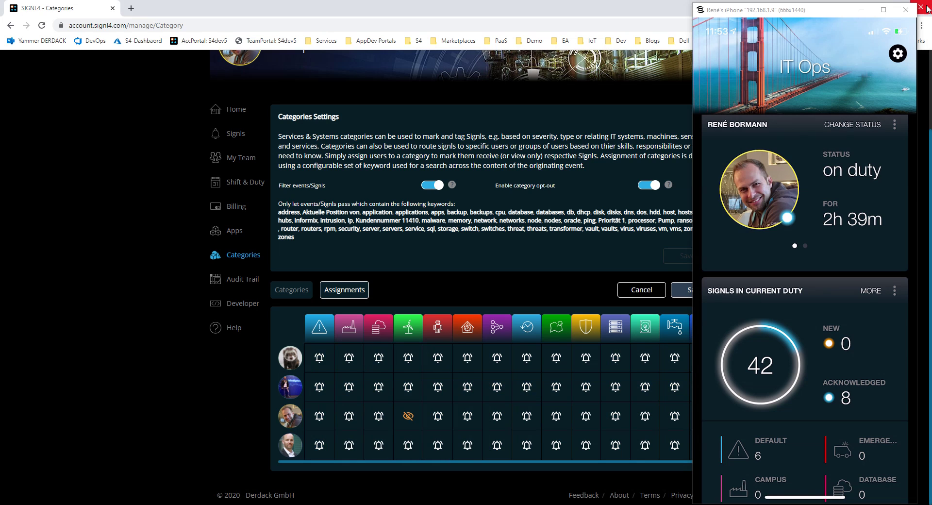
pyautogui.click(906, 9)
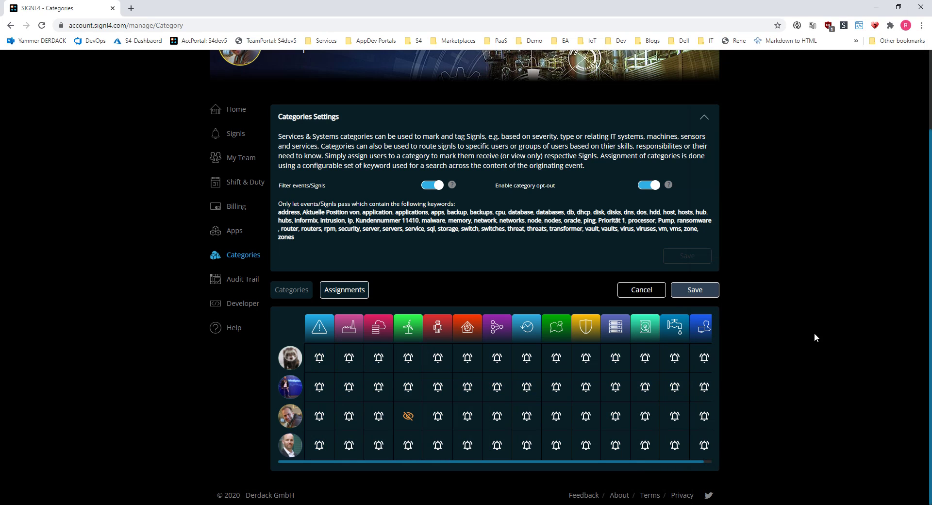
pyautogui.click(674, 387)
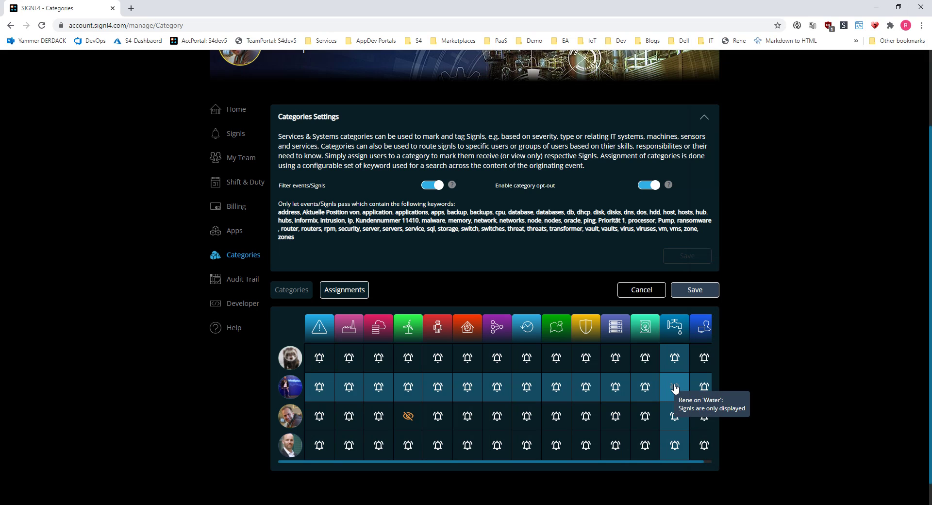
pyautogui.click(675, 388)
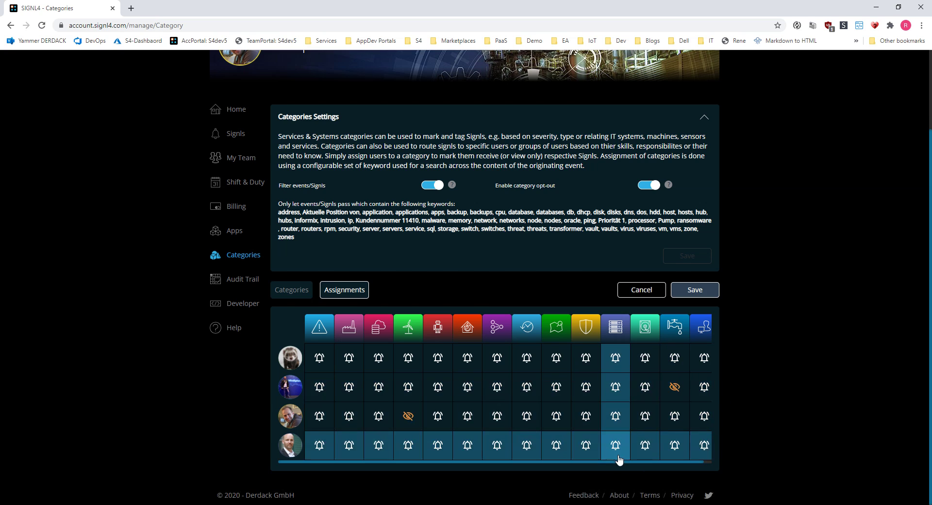
# - Try No Signls for the third team member's IT assignment, then save the Energy and Water assignment changes
pyautogui.click(443, 416)
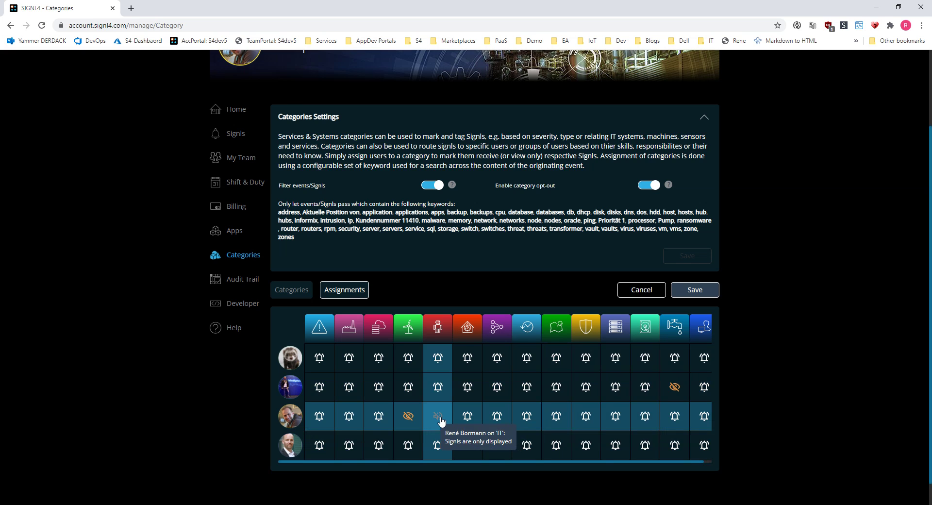
pyautogui.click(440, 419)
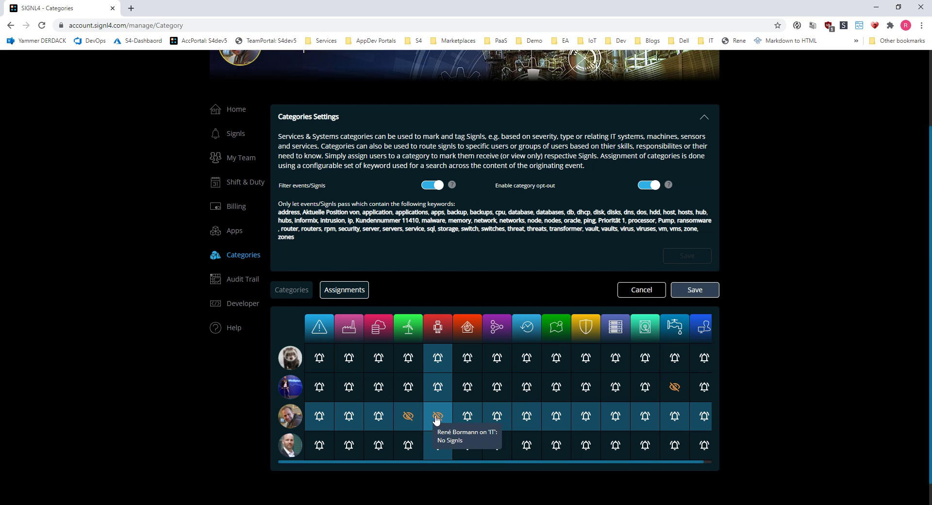
pyautogui.click(695, 290)
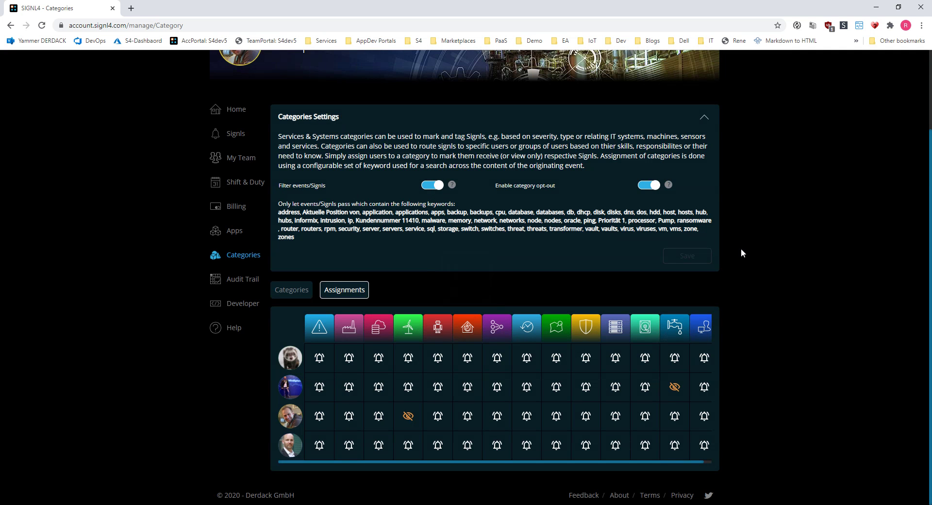
# - Disable Filter events/Signls in the Categories Settings and save the change
pyautogui.click(420, 185)
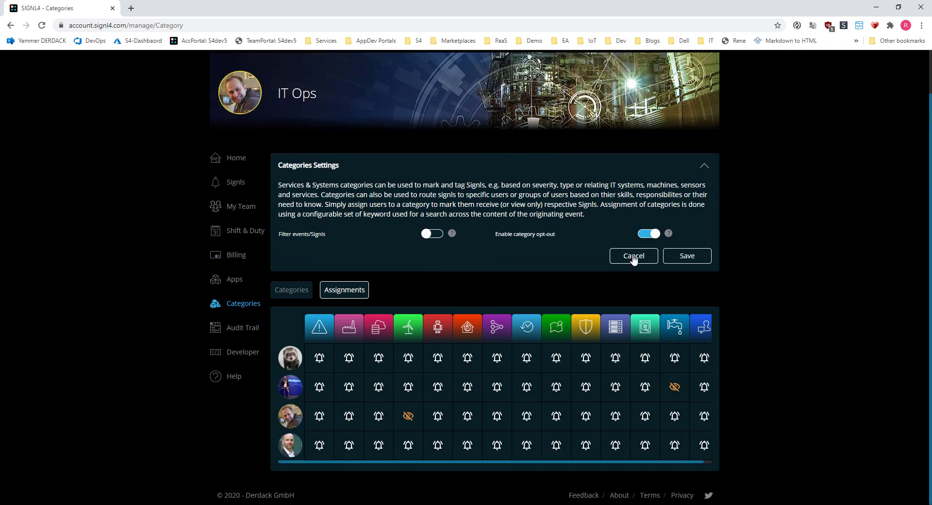
pyautogui.click(704, 257)
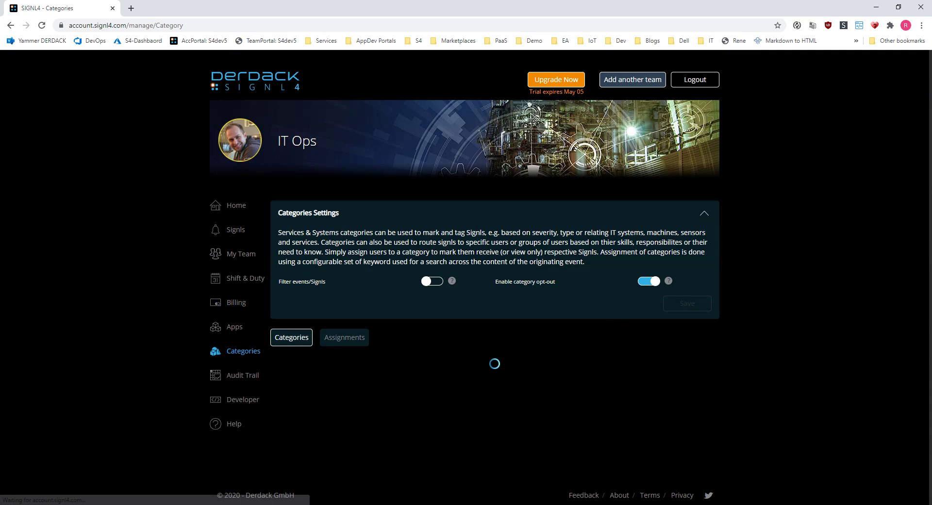
# - Bring up the phone mirror and Categories folder, then open DE_Energie_Prio2 Störfall.msg and send the voltage drop email
pyautogui.hotkey('alt', 'Tab')
pyautogui.click(182, 504)
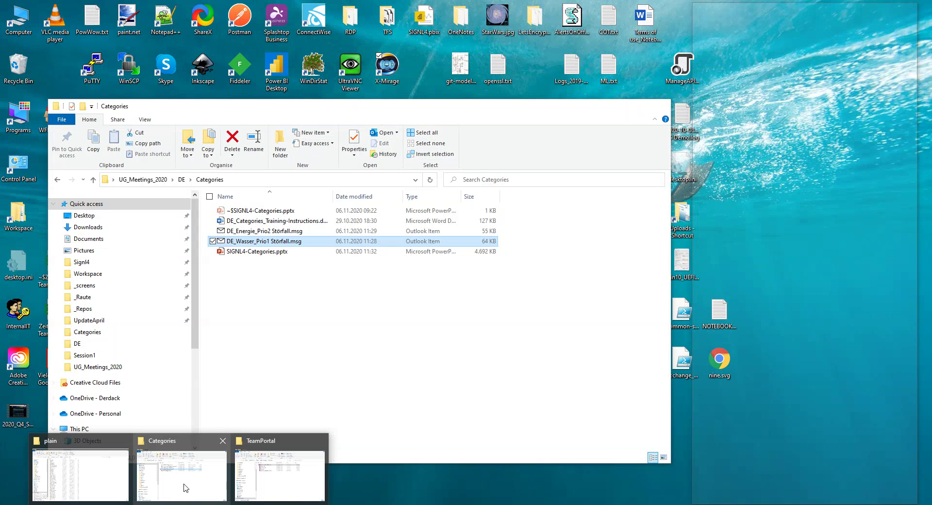
pyautogui.click(185, 487)
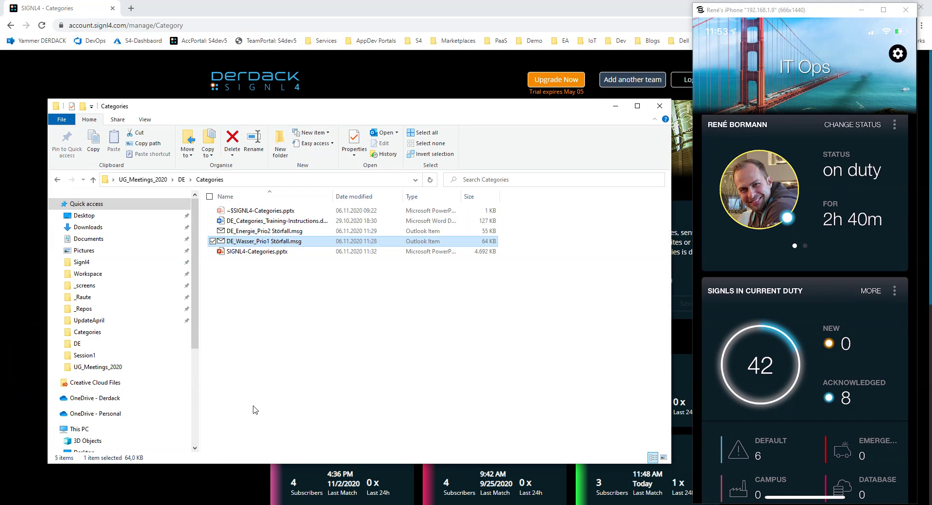
pyautogui.doubleClick(268, 232)
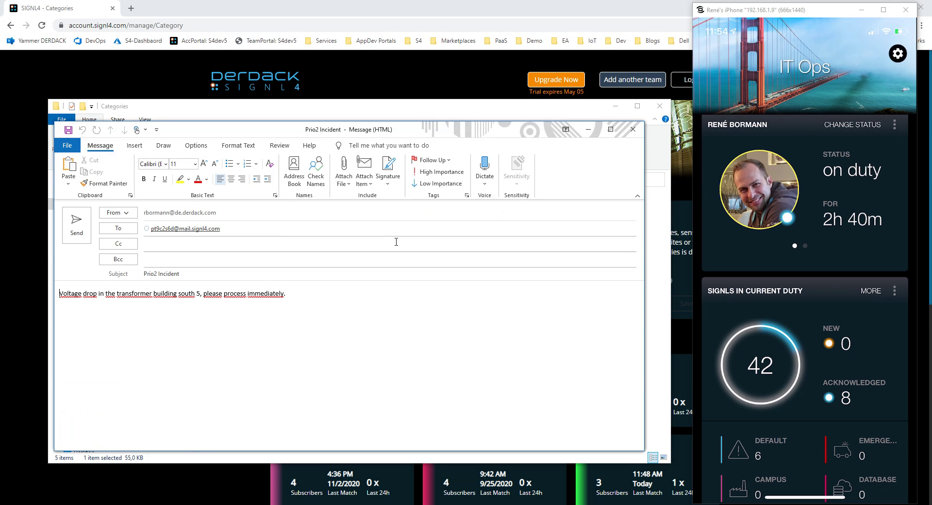
pyautogui.click(76, 225)
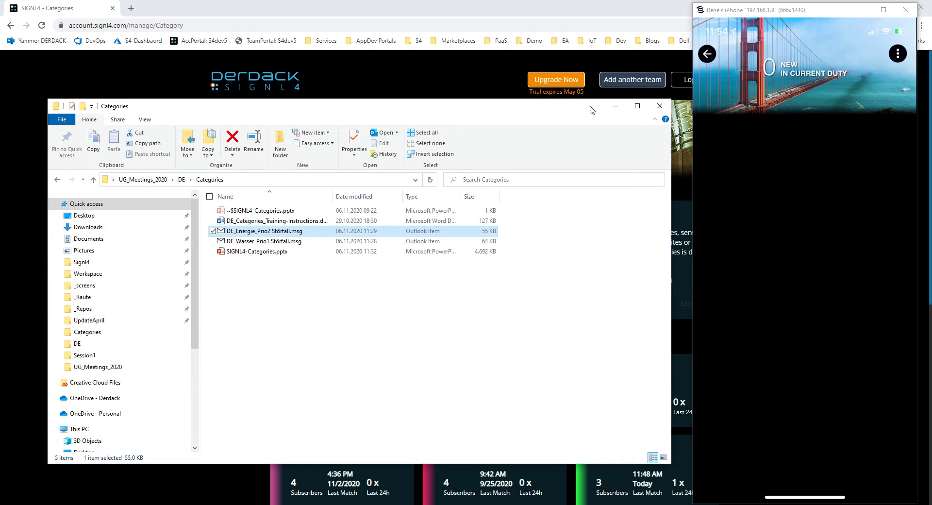
# - Open DE_Wasser_Prio1 Störfall.msg, send the North Pump Station water pressure email, and return to the SIGNL4 Categories page
pyautogui.moveTo(591, 110); pyautogui.dragTo(576, 117)
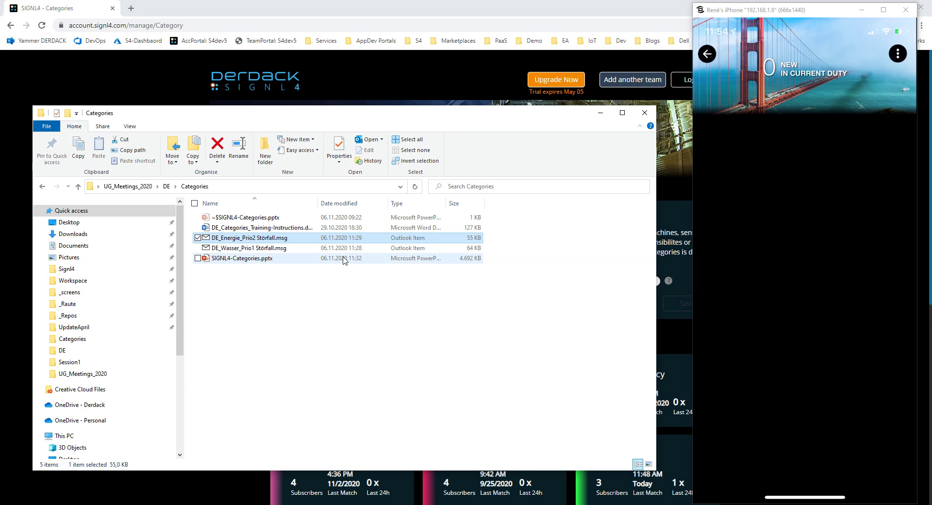
pyautogui.doubleClick(286, 249)
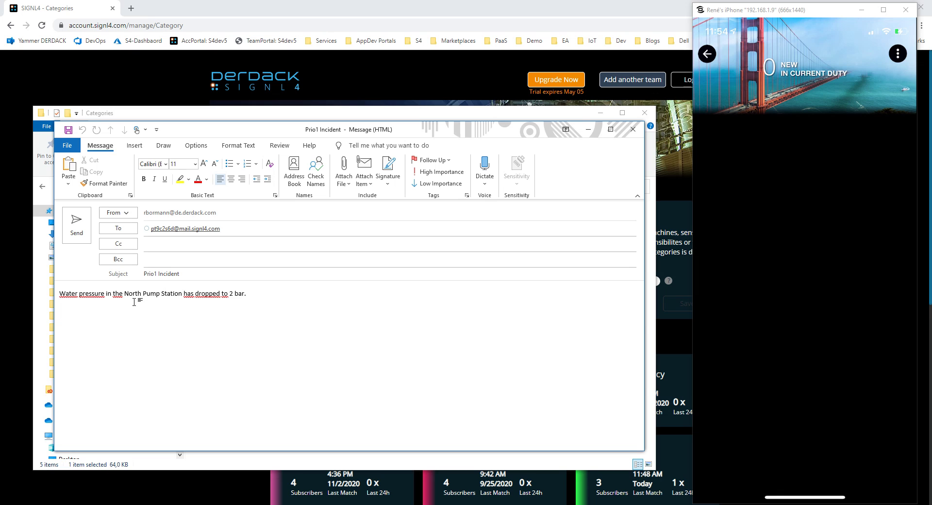
pyautogui.doubleClick(151, 293)
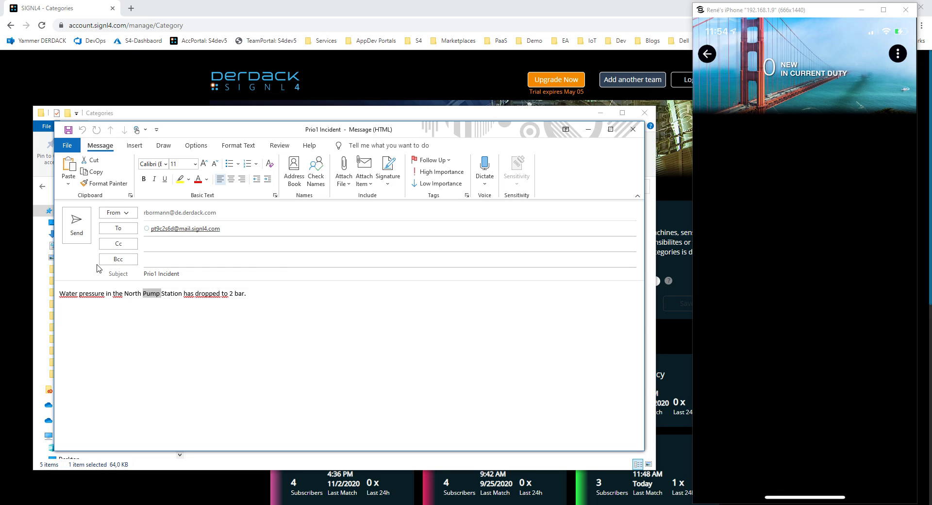
pyautogui.click(77, 225)
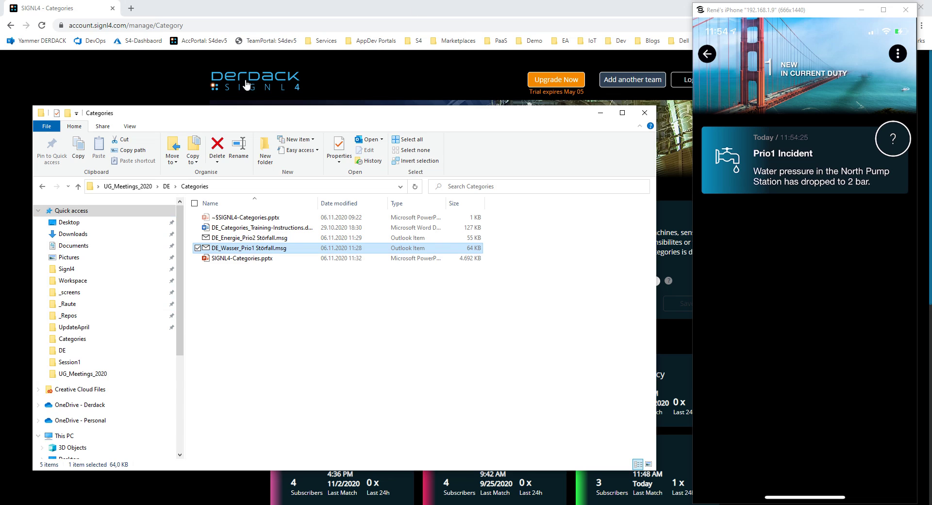
pyautogui.click(157, 72)
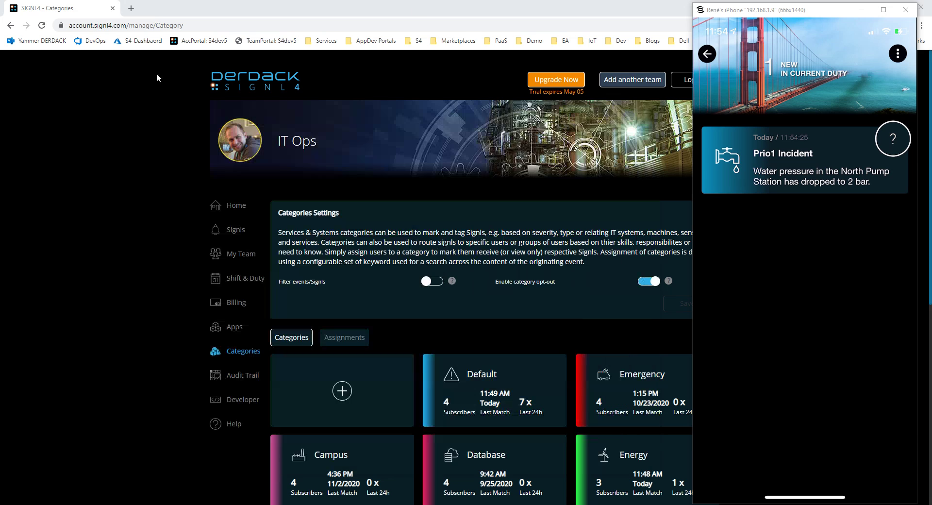
# - In the category assignments, restore alerting for the second member's Water category and the third member's Energy category, and save the changes
pyautogui.click(354, 339)
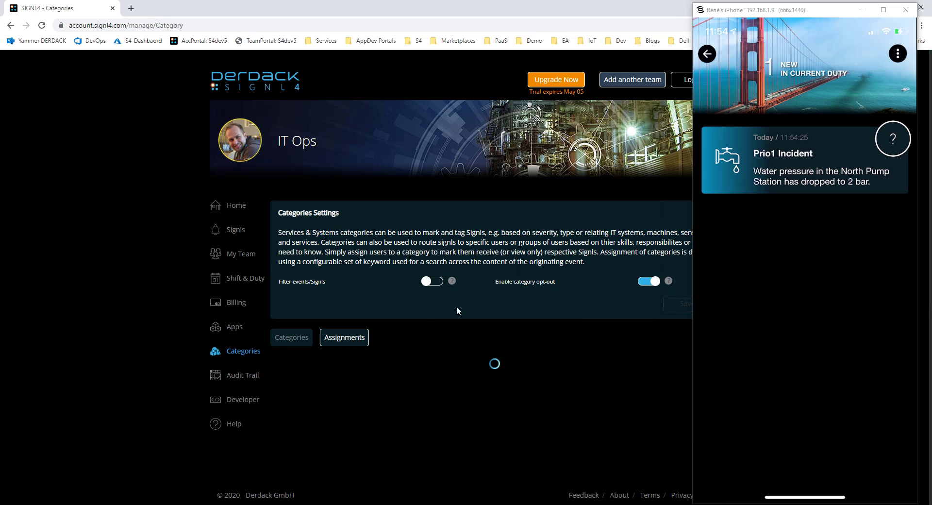
pyautogui.click(864, 12)
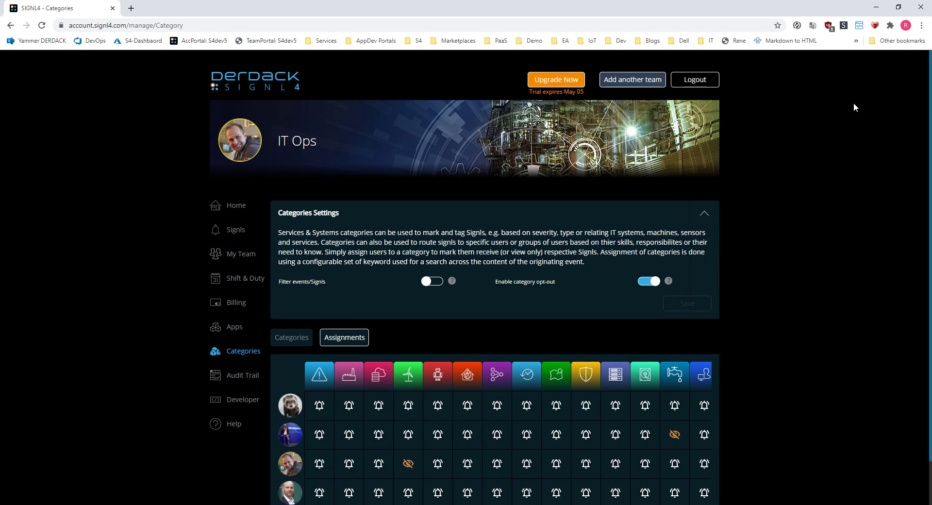
pyautogui.click(674, 434)
pyautogui.click(403, 465)
pyautogui.scroll(-1, 410, 481)
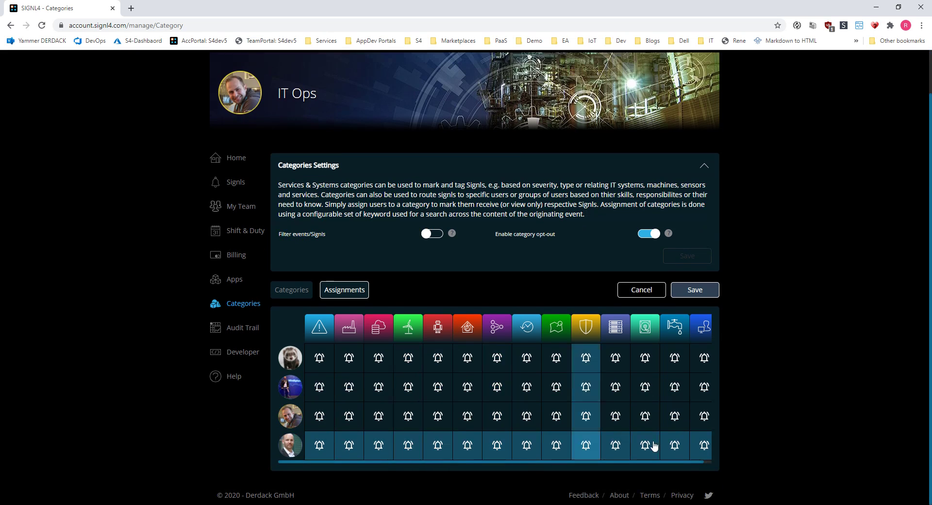
pyautogui.click(705, 290)
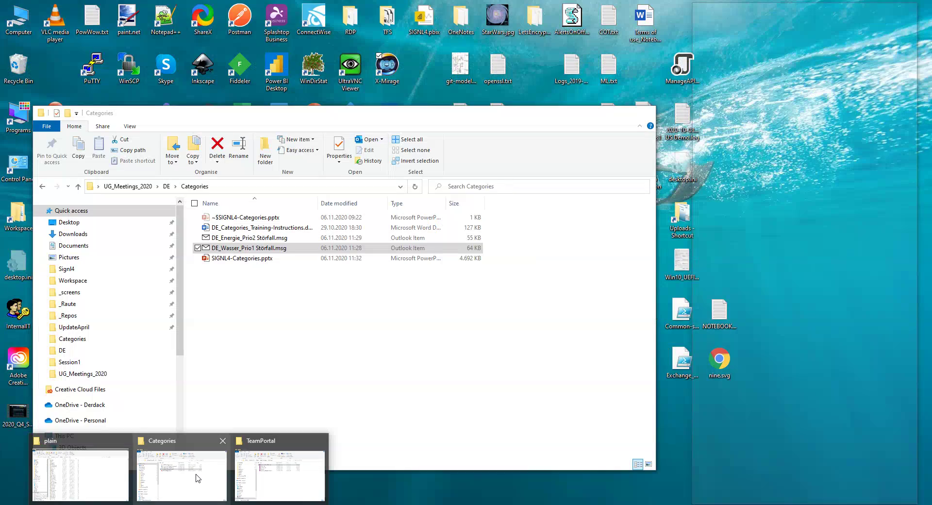
# - Bring up the Categories folder, open DE_Energie_Prio2 Störfall.msg and send the transformer building voltage drop email
pyautogui.click(197, 478)
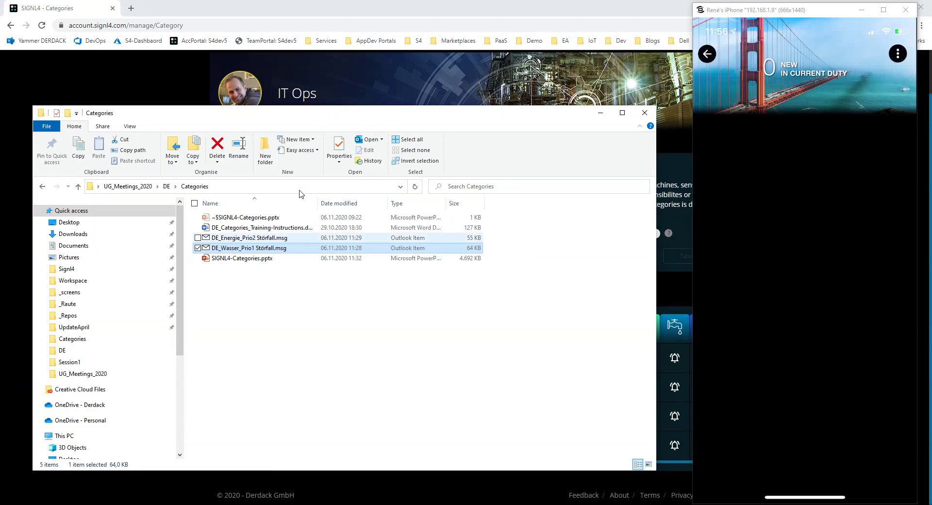
pyautogui.doubleClick(288, 237)
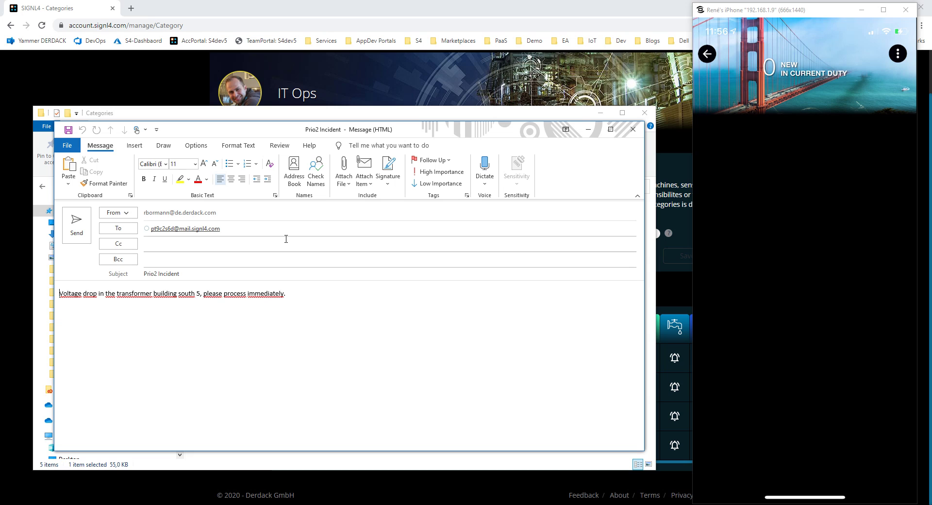
pyautogui.click(76, 225)
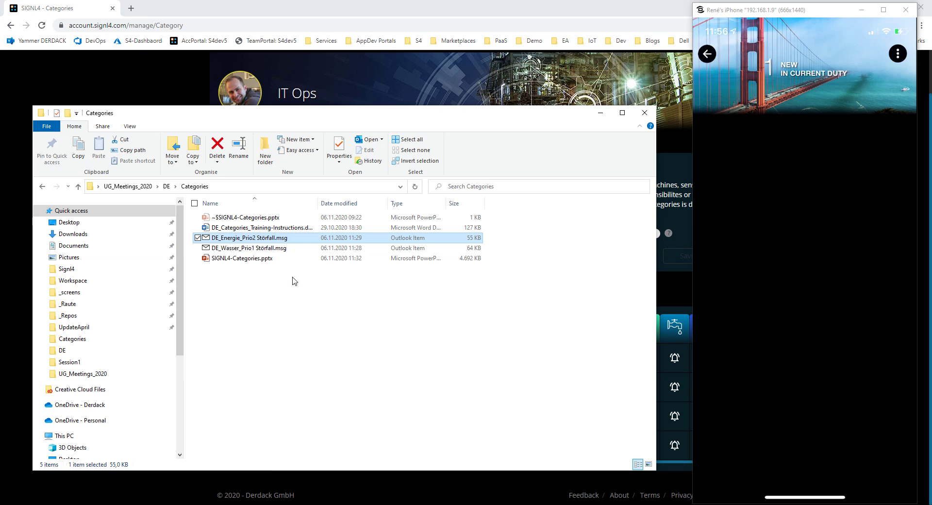
# - Open DE_Wasser_Prio1 Störfall.msg, send the water incident email and hide the Categories folder
pyautogui.doubleClick(284, 249)
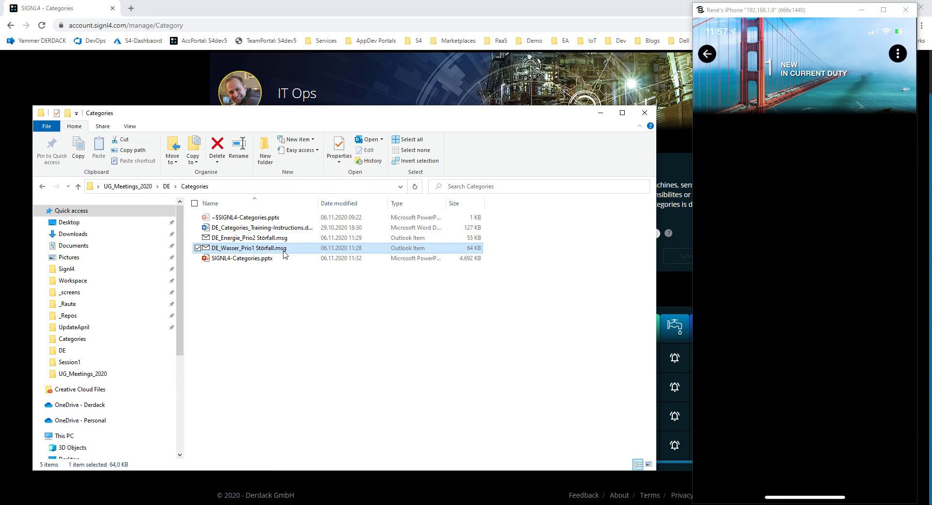
pyautogui.click(92, 240)
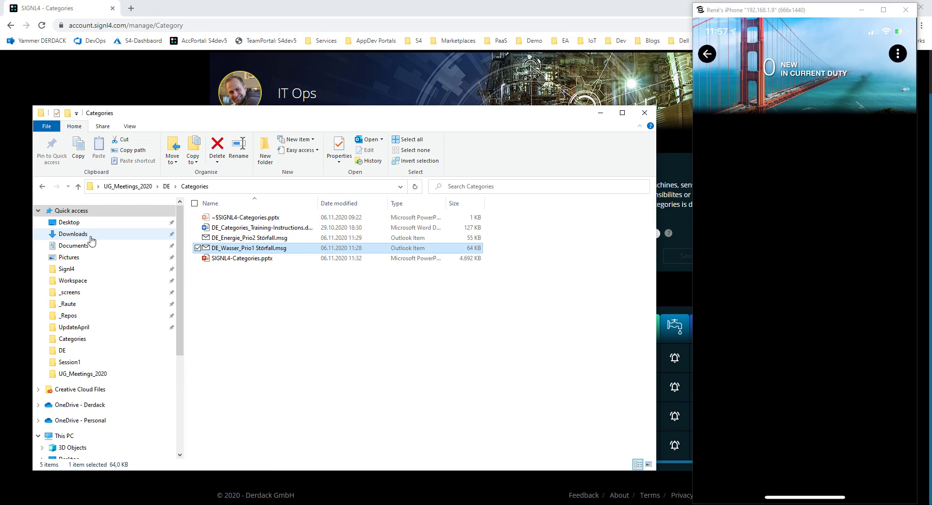
pyautogui.click(601, 114)
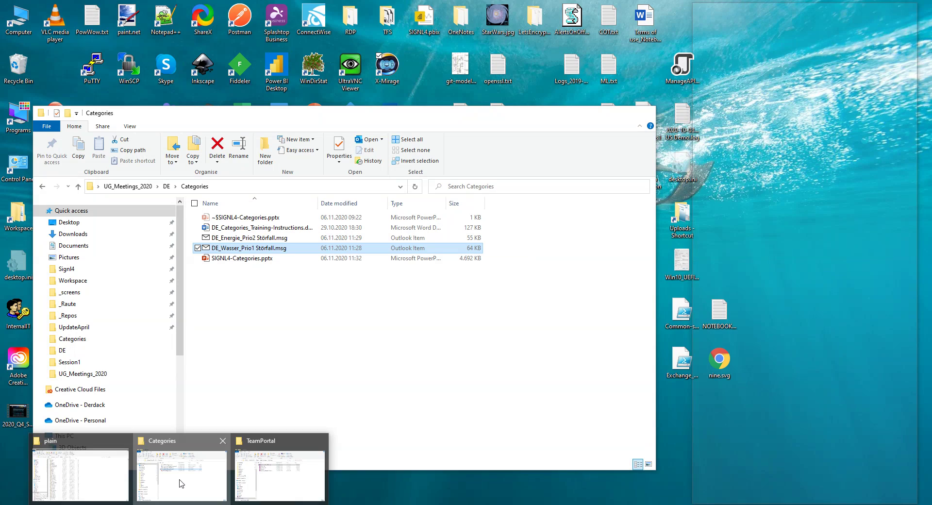
# - Open DE_Energie_Prio2 Störfall.msg from the Categories folder again and add the line "X-S4-Service: Water" below the voltage drop text
pyautogui.click(180, 480)
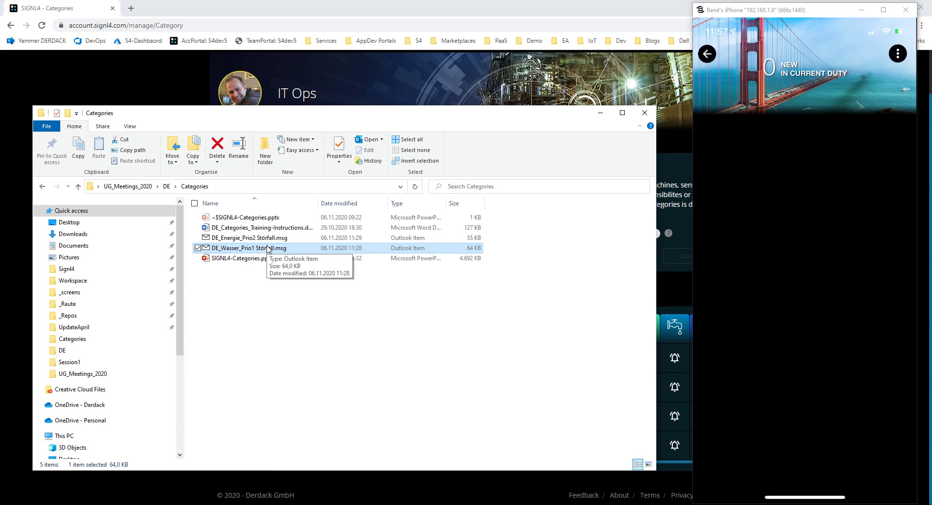
pyautogui.doubleClick(255, 238)
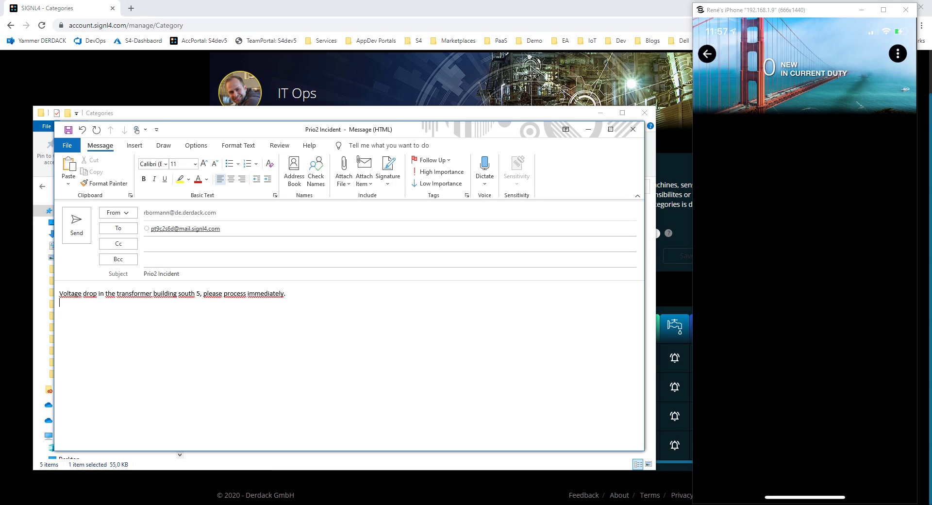
pyautogui.write('X-S4-Service: Water')
# - Examine the keyword "transformer" and the name and value of the "X-S4-Service: Water" parameter by highlighting them in the message body
pyautogui.press('Up')
pyautogui.hotkey('ctrl', 'shift', 'Right')
pyautogui.hotkey('shift', 'Left')
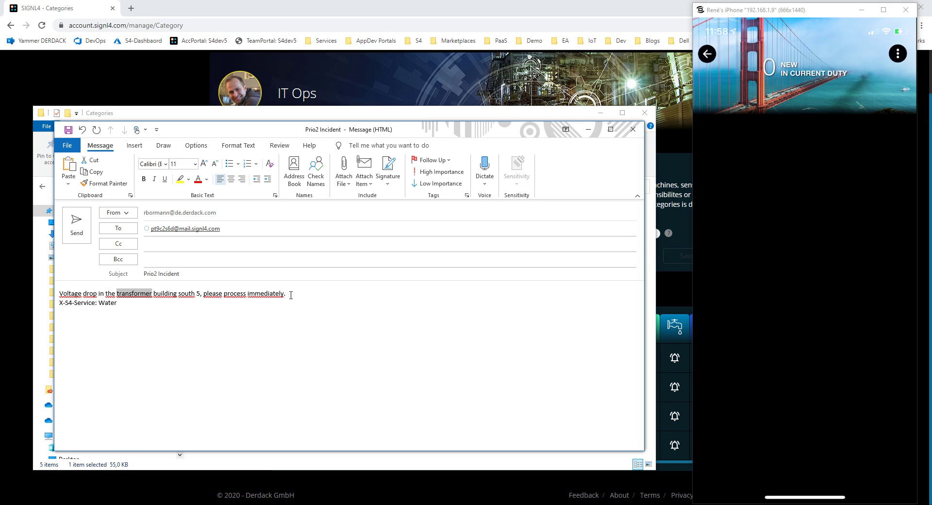
pyautogui.hotkey('ctrl', 'End')
pyautogui.press('Home')
pyautogui.hotkey('ctrl', 'shift', 'Right')
pyautogui.hotkey('ctrl', 'shift', 'Right')
pyautogui.hotkey('ctrl', 'shift', 'Right')
pyautogui.hotkey('ctrl', 'shift', 'Right')
pyautogui.hotkey('ctrl', 'shift', 'Right')
pyautogui.hotkey('ctrl', 'shift', 'Right')
pyautogui.hotkey('shift', 'Left')
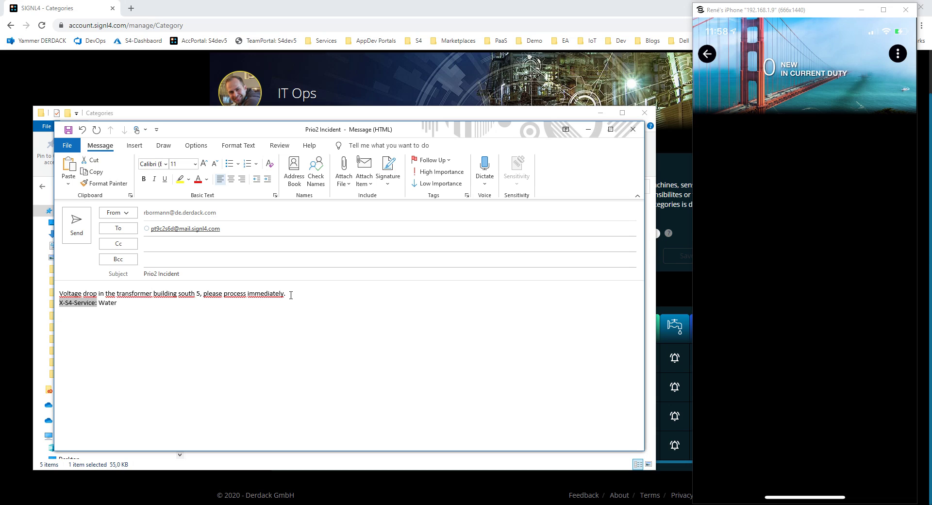
pyautogui.hotkey('ctrl', 'Right')
pyautogui.hotkey('shift', 'End')
pyautogui.press('End')
pyautogui.hotkey('ctrl', 'shift', 'Left')
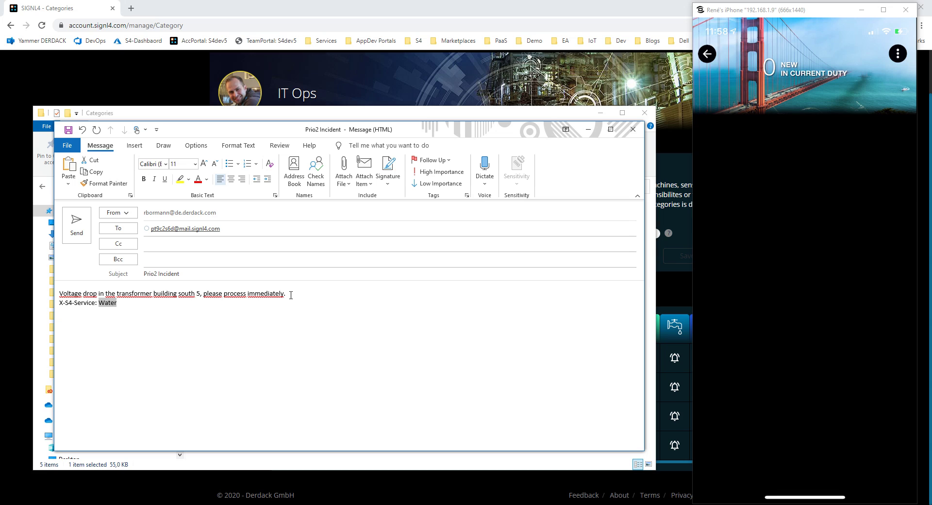
pyautogui.press('Home')
pyautogui.hotkey('shift', 'Down')
pyautogui.press('Left')
pyautogui.hotkey('shift', 'Right')
pyautogui.hotkey('shift', 'Right')
pyautogui.hotkey('shift', 'Right')
pyautogui.hotkey('shift', 'Right')
pyautogui.hotkey('shift', 'Right')
pyautogui.hotkey('shift', 'Right')
pyautogui.hotkey('shift', 'Right')
pyautogui.hotkey('shift', 'Right')
pyautogui.hotkey('shift', 'Right')
pyautogui.hotkey('shift', 'Right')
pyautogui.hotkey('shift', 'Right')
pyautogui.hotkey('shift', 'Right')
pyautogui.hotkey('shift', 'Right')
pyautogui.hotkey('shift', 'Left')
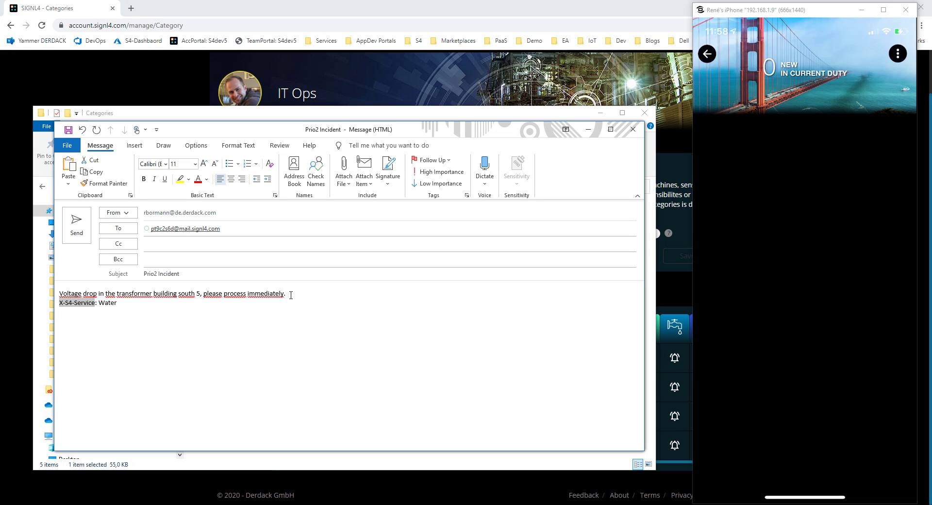
pyautogui.press('End')
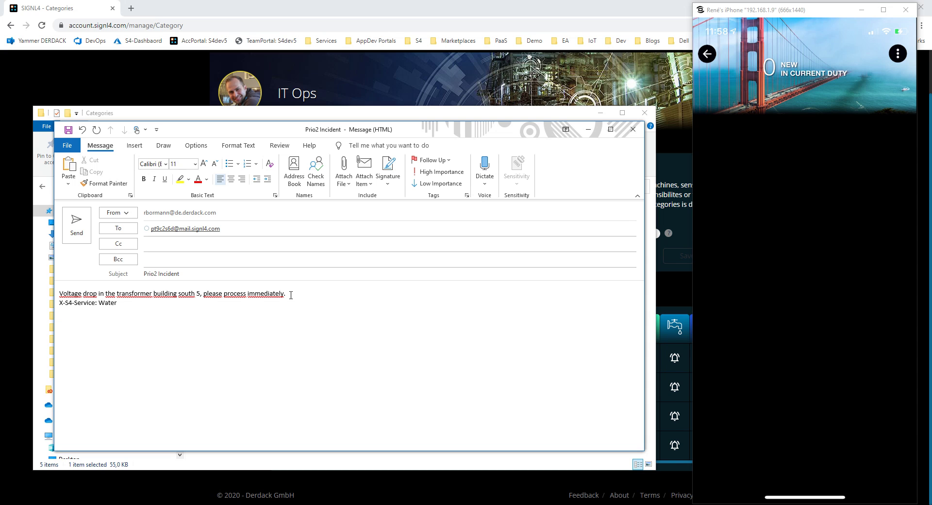
# - Send the Prio2 Incident email with the service parameter, and hide the Categories folder to return to the SIGNL4 assignments
pyautogui.click(76, 224)
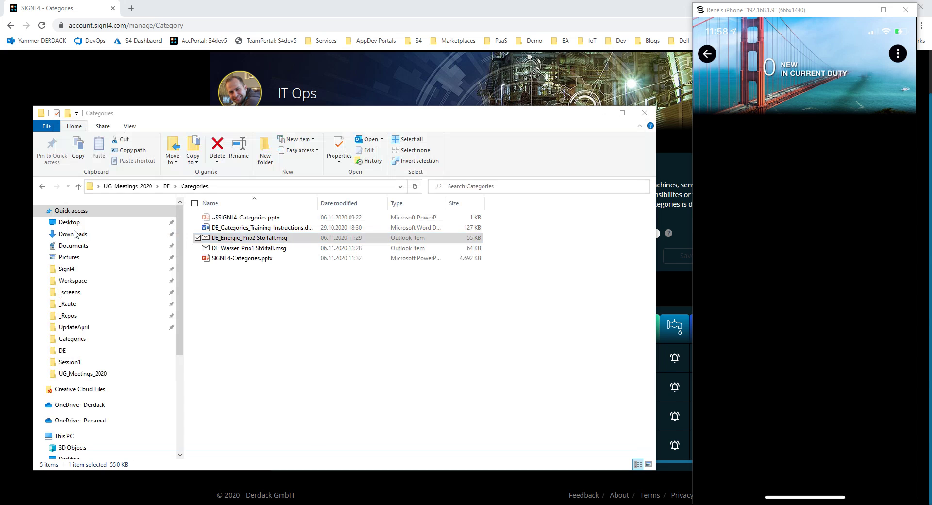
pyautogui.click(601, 115)
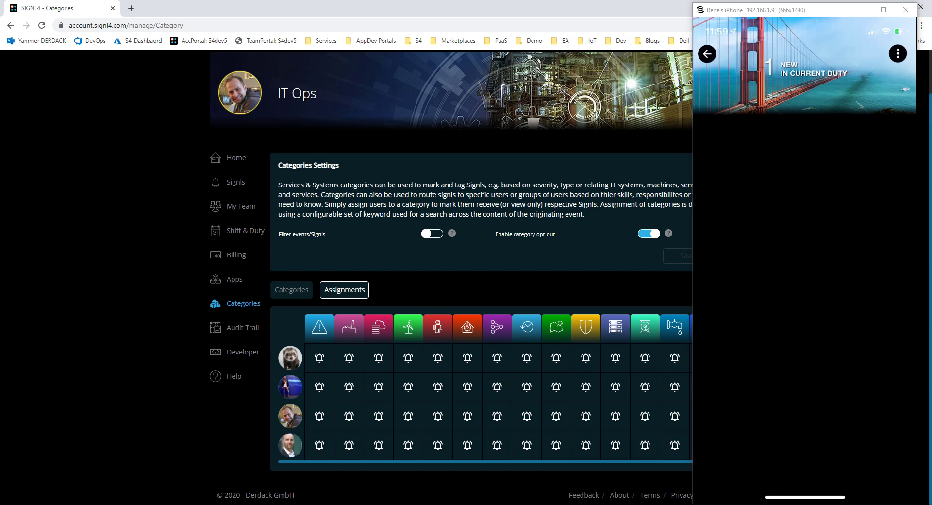
pyautogui.moveTo(297, 504)
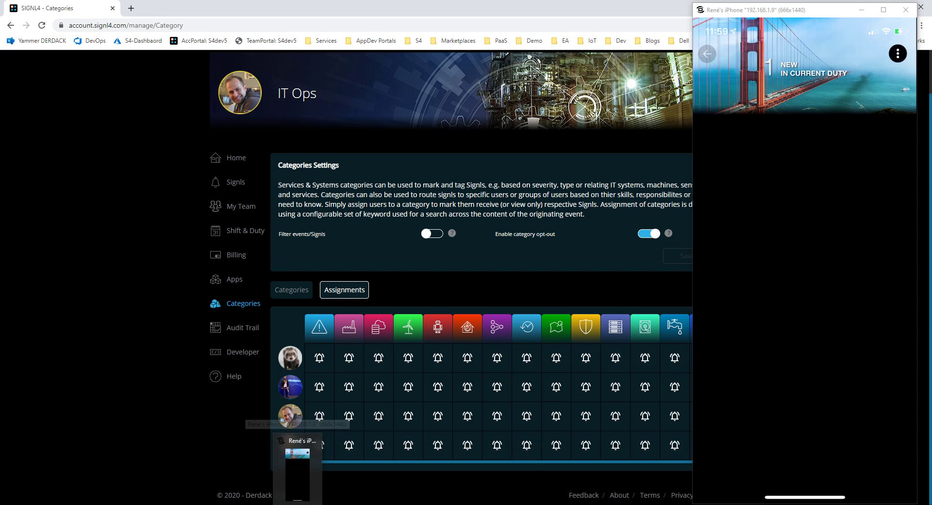